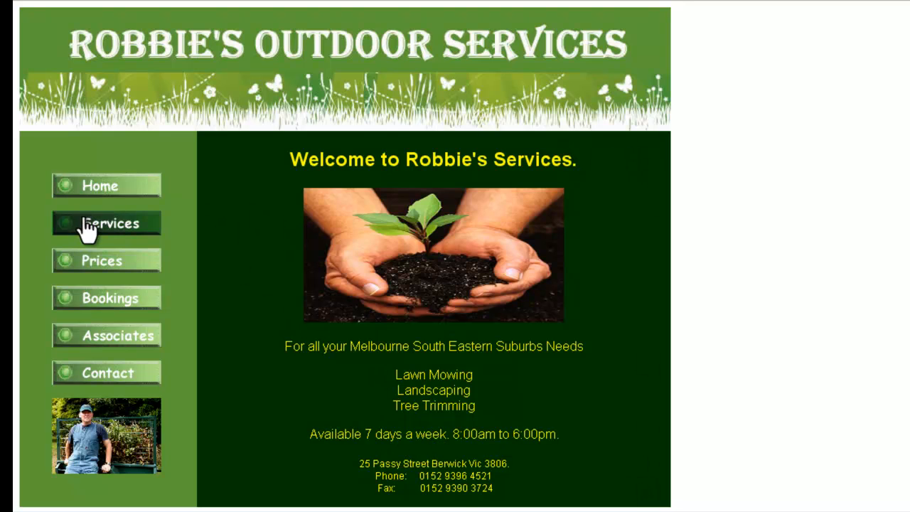
Browse the Prices, Bookings and Home pages of the Robbie's Outdoor Services website to examine their shared page layout.
{"action": "left_click", "coordinate": [73, 264]}
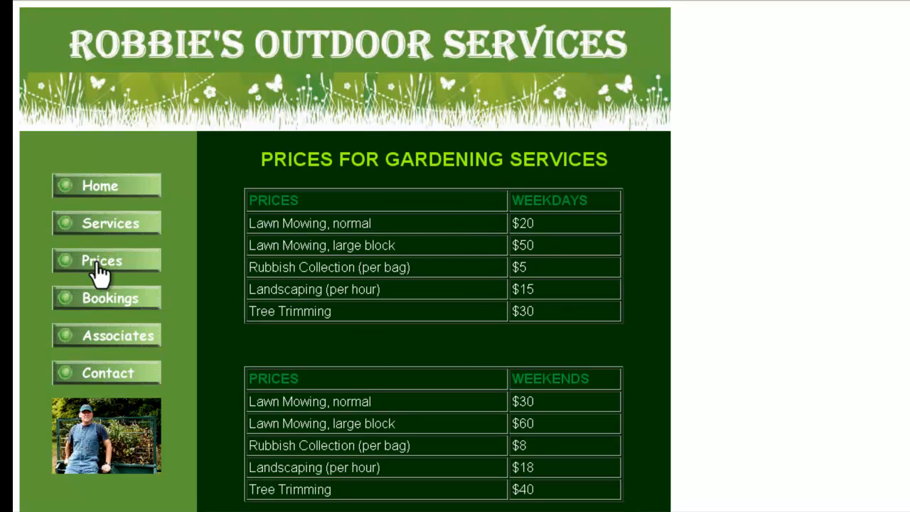
{"action": "left_click", "coordinate": [93, 303]}
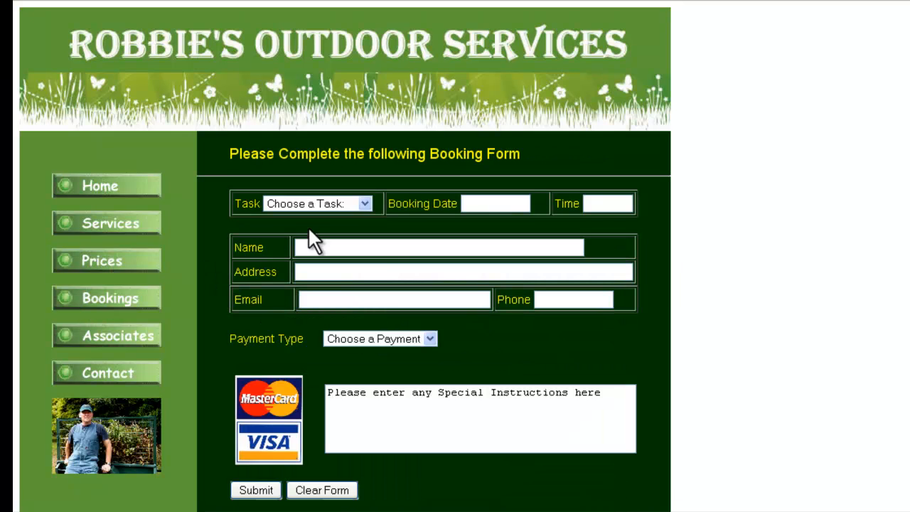
{"action": "left_click", "coordinate": [73, 267]}
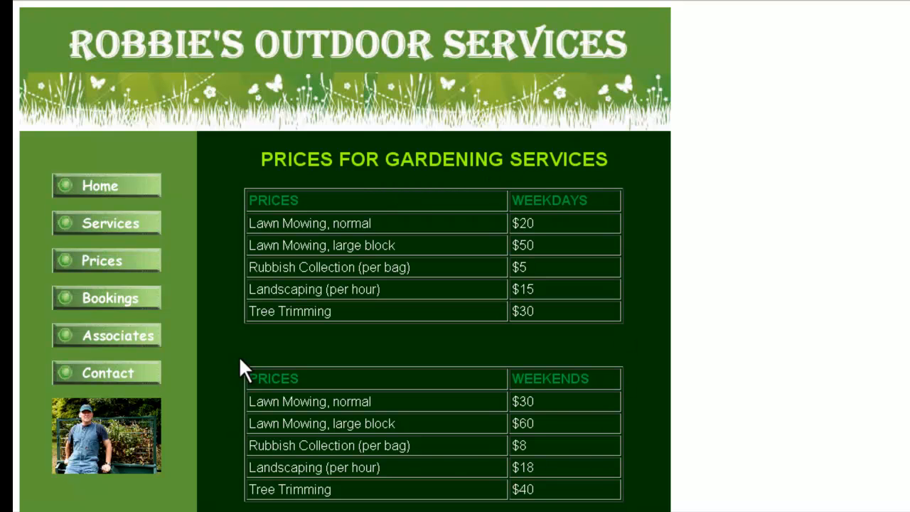
{"action": "left_click", "coordinate": [127, 192]}
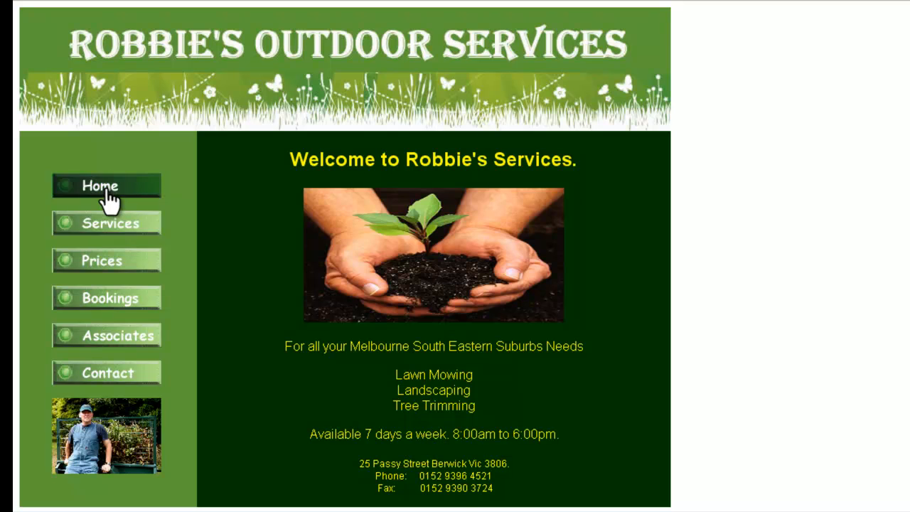
{"action": "left_click", "coordinate": [122, 265]}
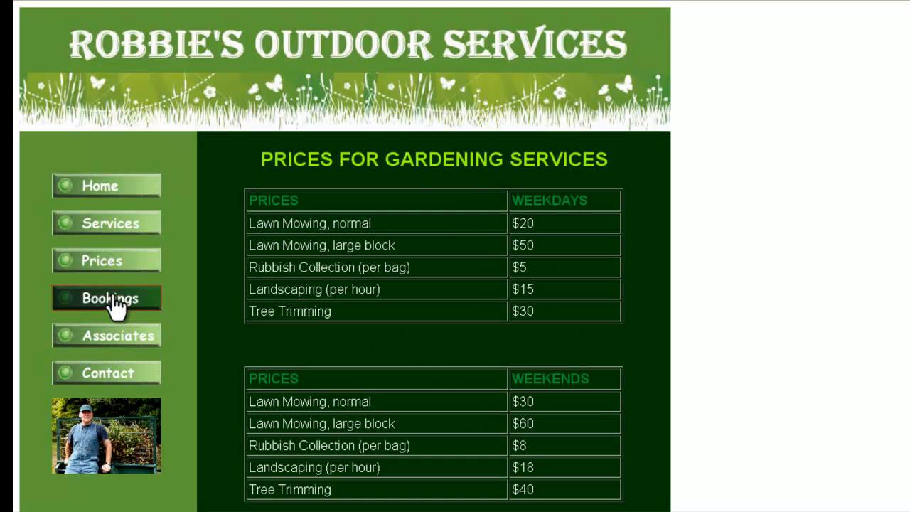
{"action": "left_click", "coordinate": [116, 302]}
{"action": "left_click", "coordinate": [116, 191]}
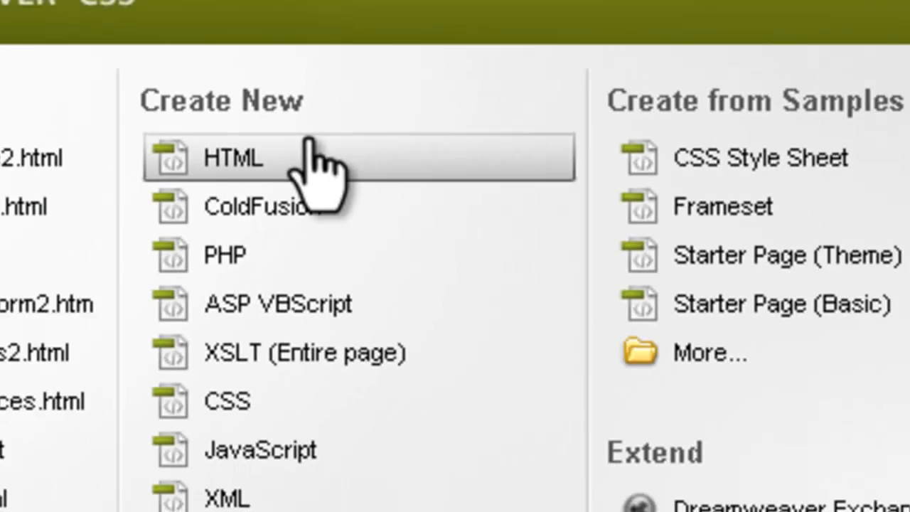
Switch to Dreamweaver, create a new HTML page, and change its table mode to Layout Mode, dismissing the getting-started message.
{"action": "left_click", "coordinate": [282, 138]}
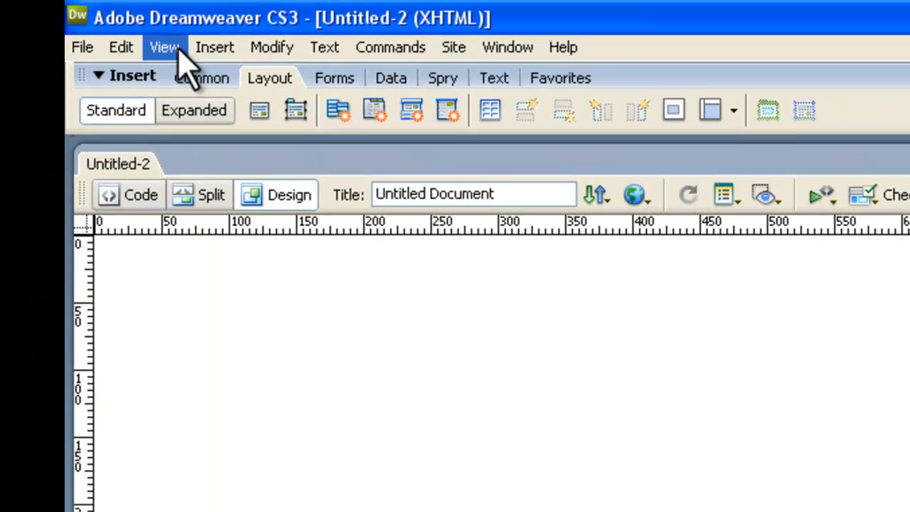
{"action": "left_click", "coordinate": [81, 23]}
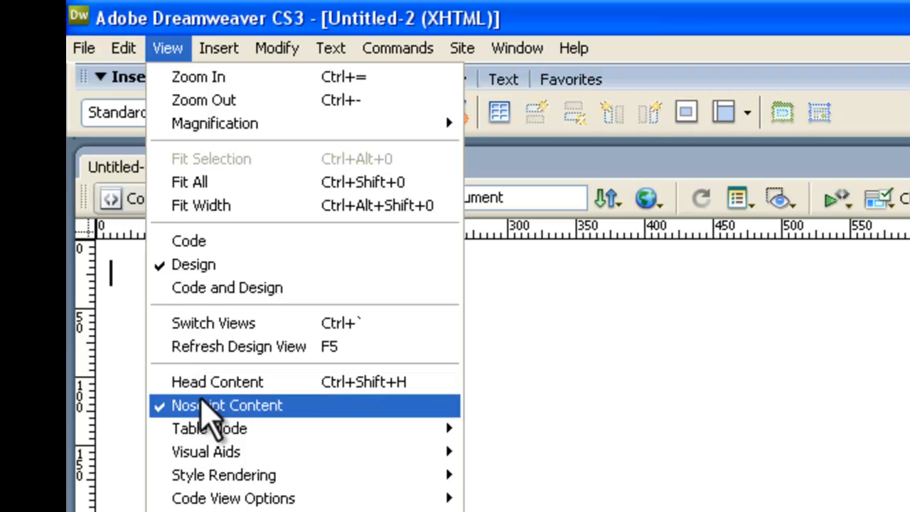
{"action": "mouse_move", "coordinate": [427, 430]}
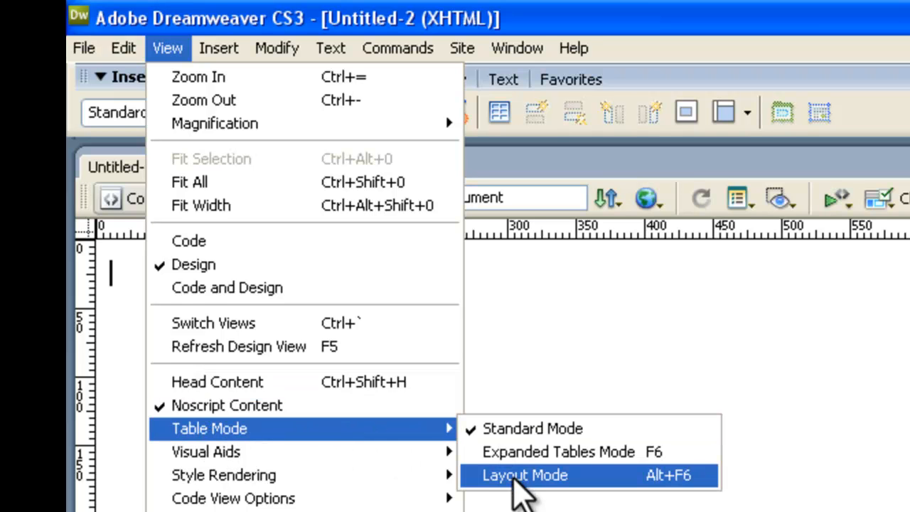
{"action": "left_click", "coordinate": [514, 477]}
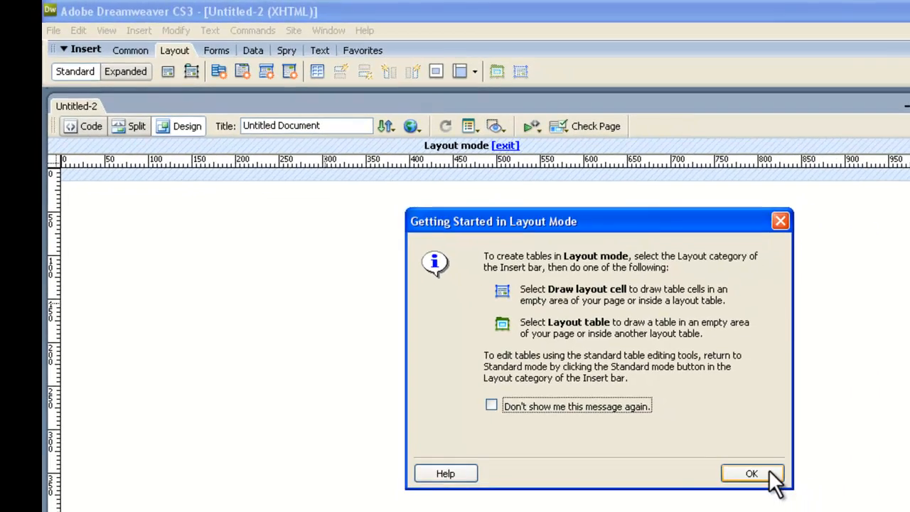
{"action": "left_click", "coordinate": [765, 473]}
Switch to Firefox to examine the layout of the finished home page, and return to Dreamweaver.
{"action": "key", "text": "alt+Tab"}
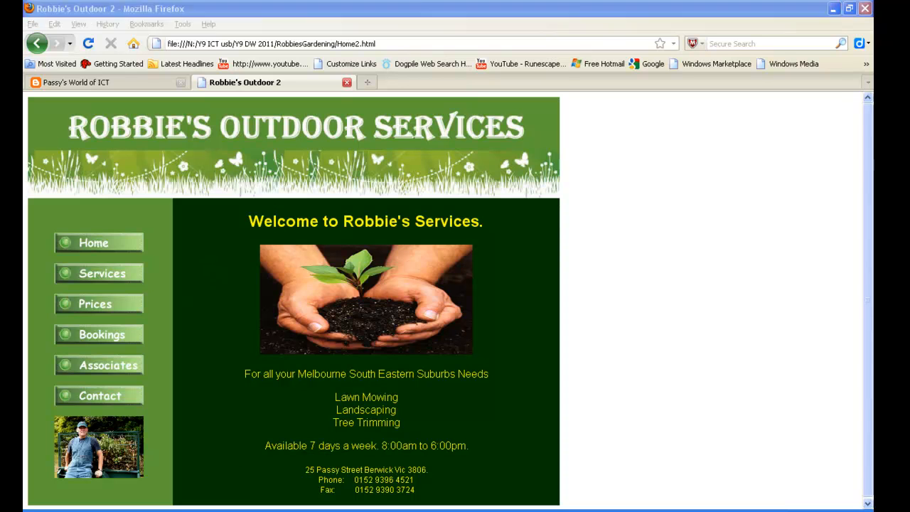
{"action": "key", "text": "alt+Tab"}
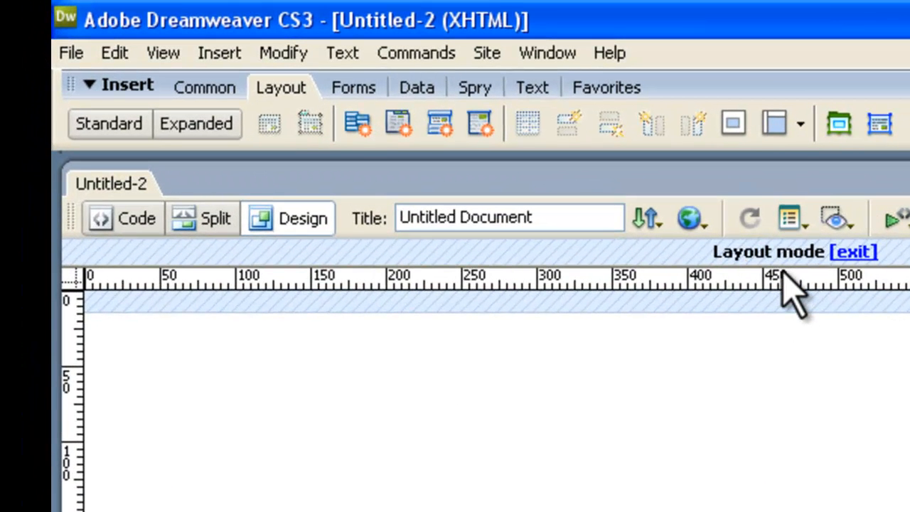
Draw a layout table about 781 pixels wide on the blank page, starting at its upper-left corner.
{"action": "left_click", "coordinate": [354, 89]}
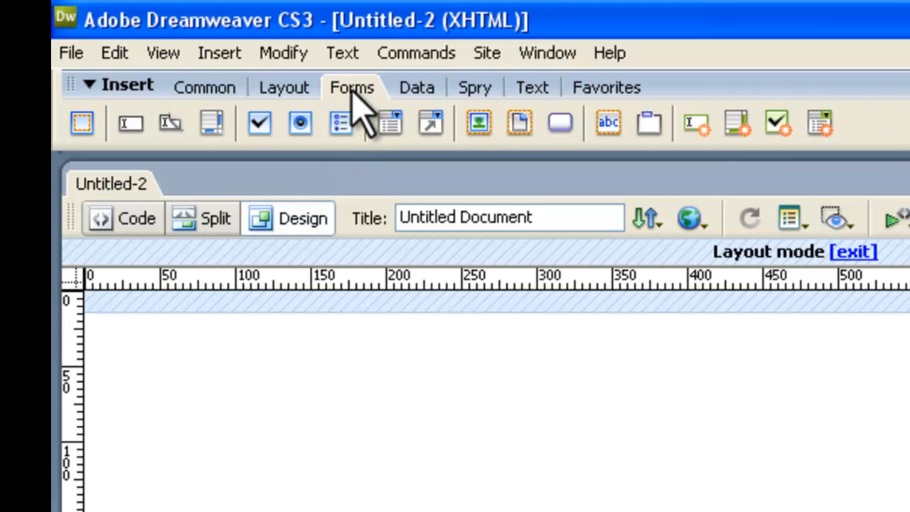
{"action": "left_click", "coordinate": [204, 89]}
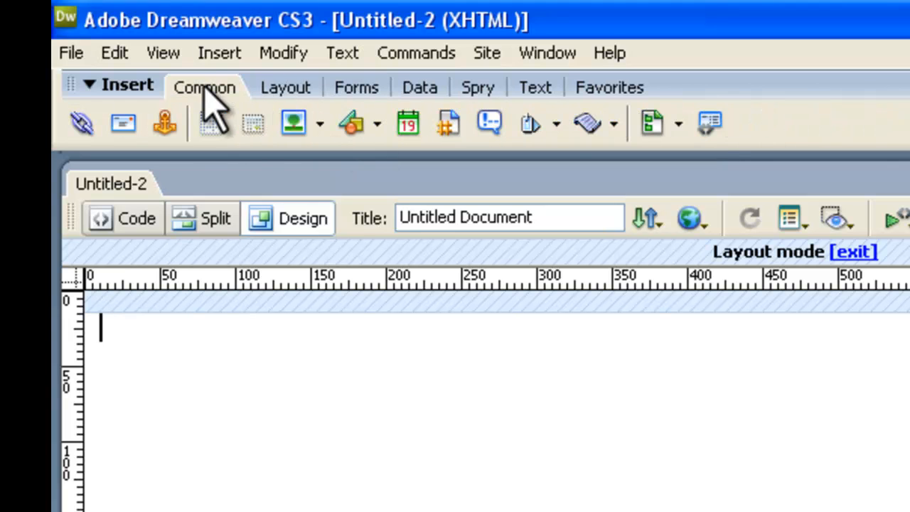
{"action": "left_click", "coordinate": [291, 88]}
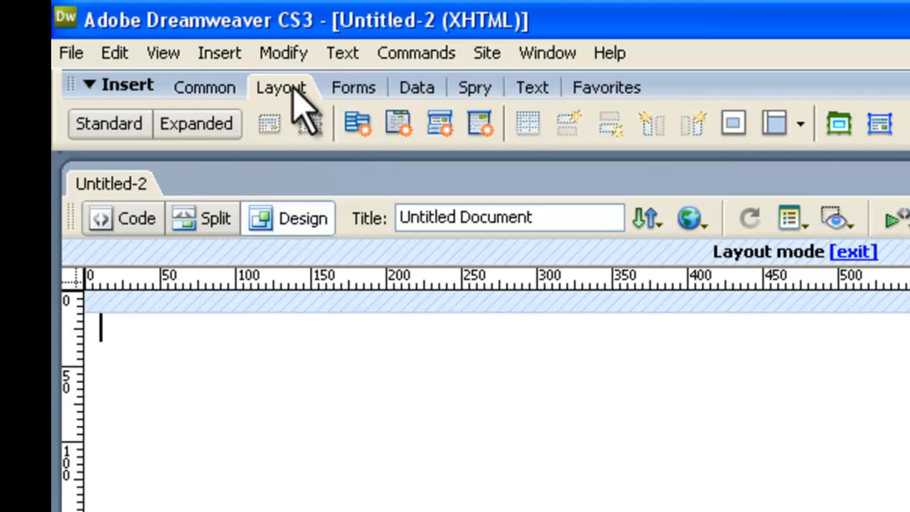
{"action": "left_click", "coordinate": [841, 155]}
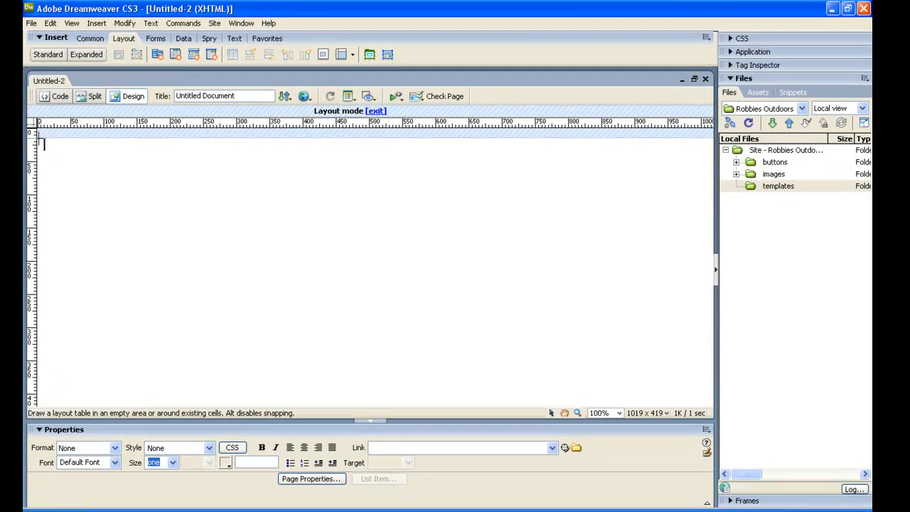
{"action": "left_click_drag", "start_coordinate": [43, 140], "coordinate": [561, 138]}
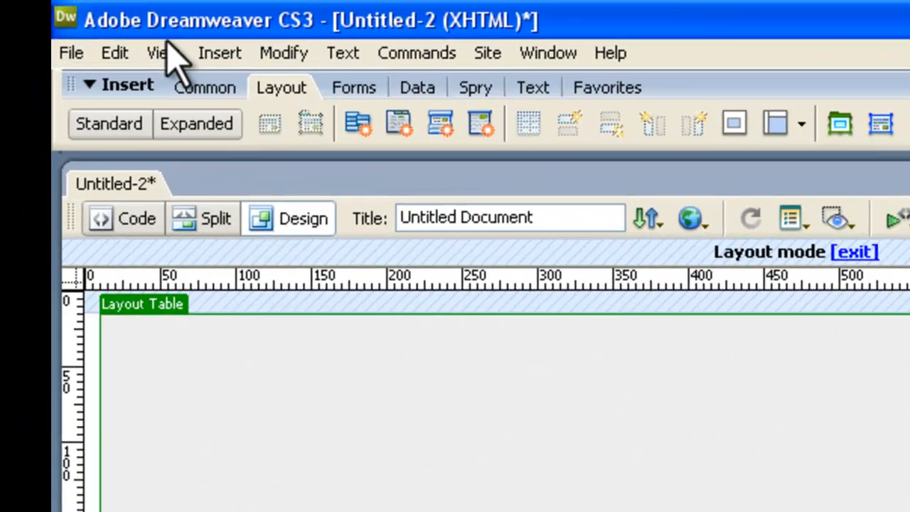
Hide the document rulers and show them again.
{"action": "left_click", "coordinate": [161, 53]}
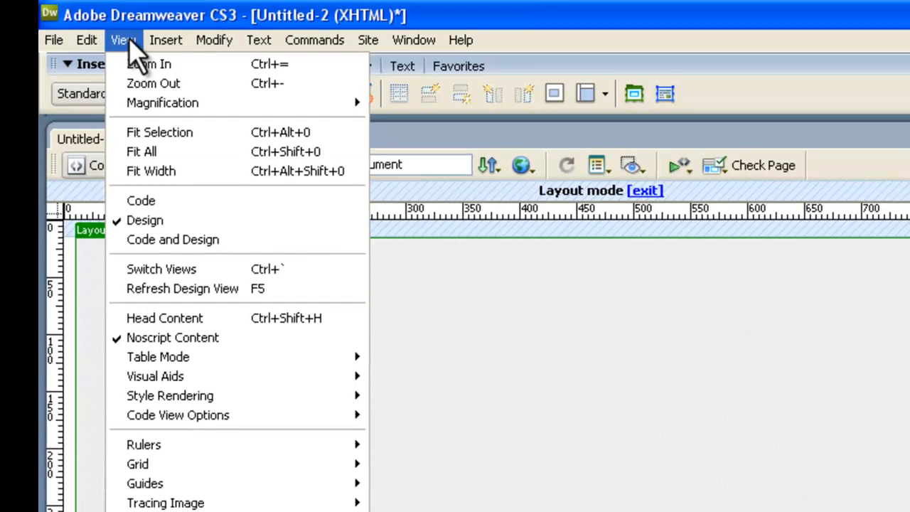
{"action": "mouse_move", "coordinate": [175, 445]}
{"action": "left_click", "coordinate": [470, 443]}
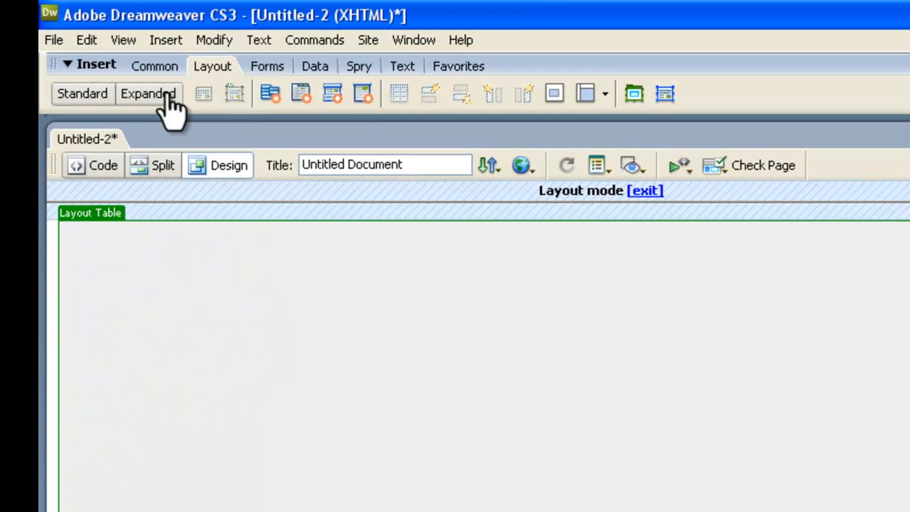
{"action": "left_click", "coordinate": [137, 43]}
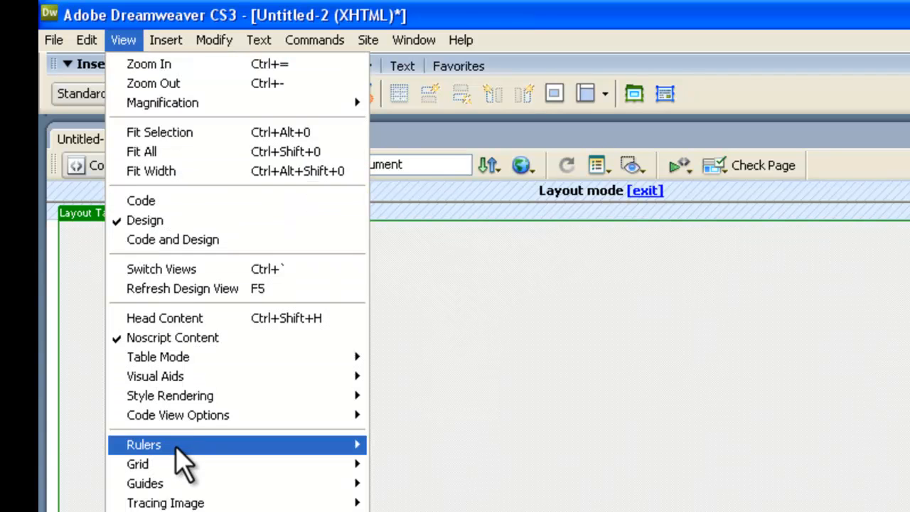
{"action": "mouse_move", "coordinate": [315, 449]}
{"action": "left_click", "coordinate": [436, 448]}
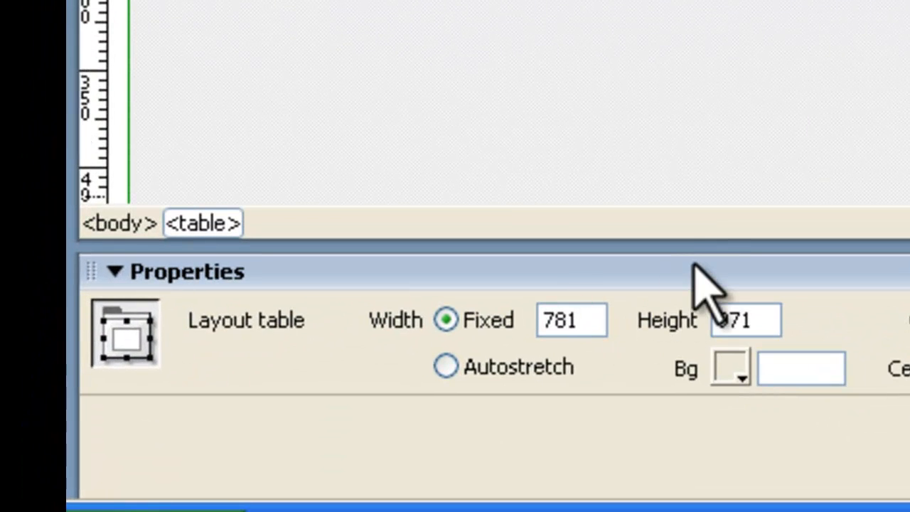
Set the layout table's fixed width to 800 and its height to 600 pixels.
{"action": "key", "text": "BackSpace"}
{"action": "key", "text": "BackSpace"}
{"action": "key", "text": "BackSpace"}
{"action": "type", "text": "800"}
{"action": "left_click", "coordinate": [769, 320]}
{"action": "key", "text": "BackSpace"}
{"action": "key", "text": "BackSpace"}
{"action": "key", "text": "BackSpace"}
{"action": "type", "text": "600"}
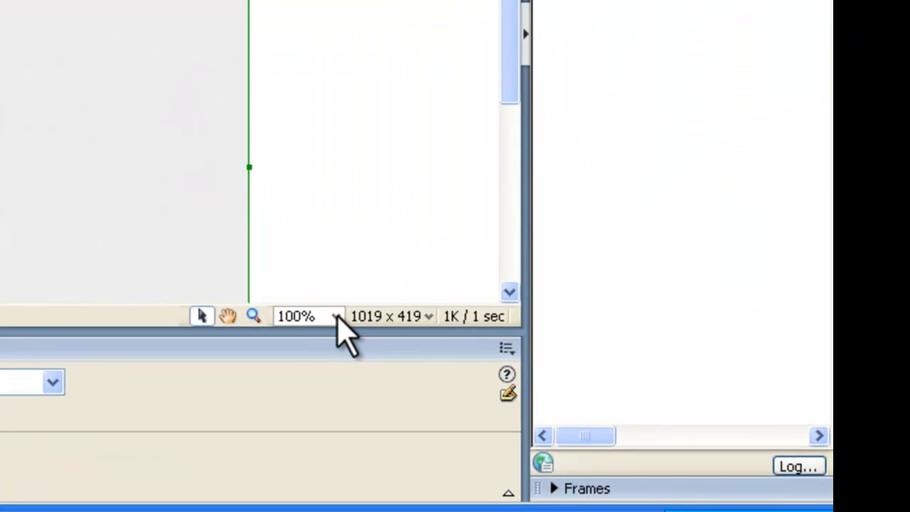
Draw a layout cell across the table's full 800-pixel width along its top edge and set the cell's height to 150 pixels.
{"action": "left_click", "coordinate": [336, 317]}
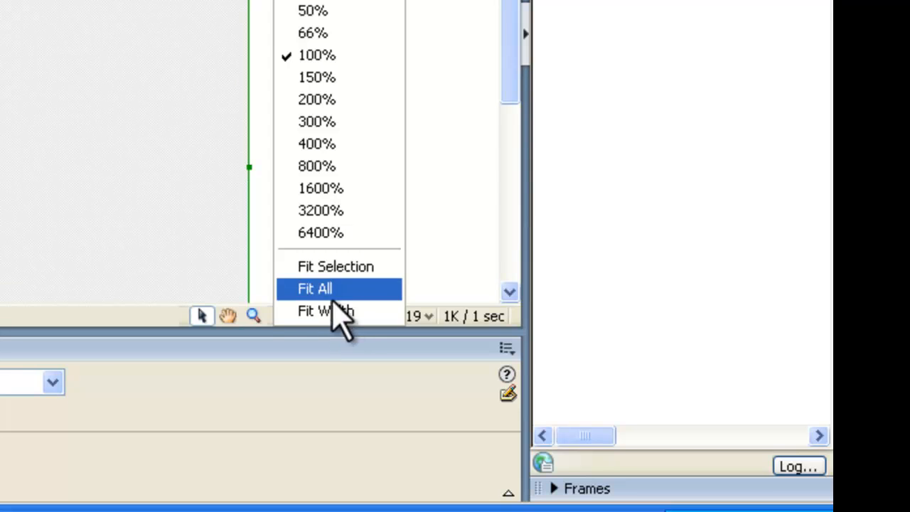
{"action": "left_click", "coordinate": [329, 289]}
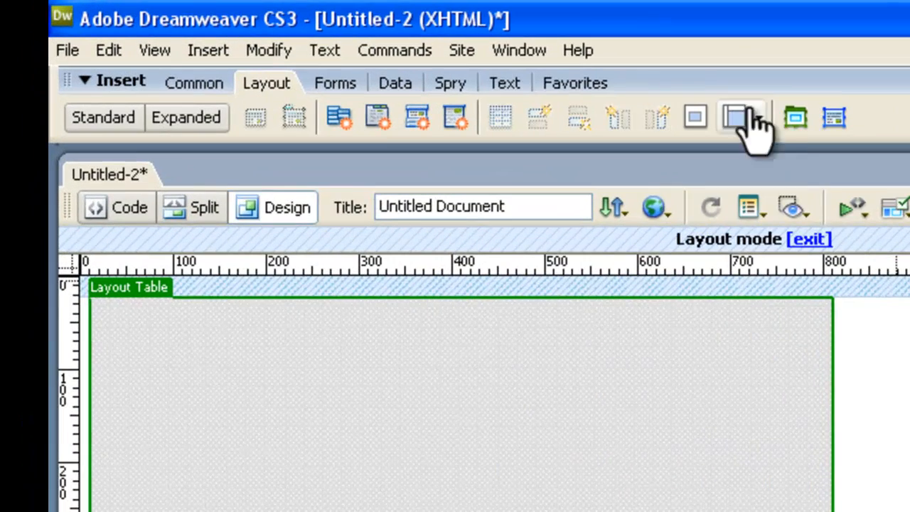
{"action": "left_click", "coordinate": [835, 119]}
{"action": "left_click_drag", "start_coordinate": [353, 307], "coordinate": [839, 427]}
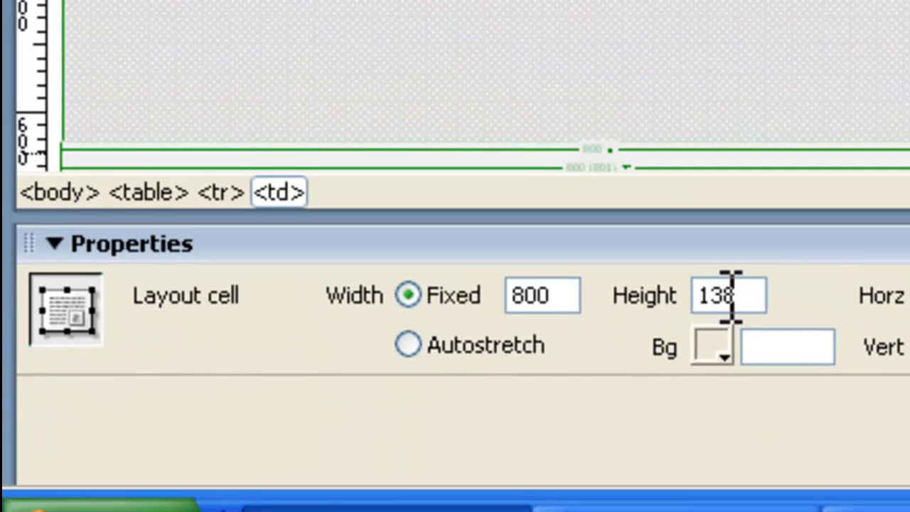
{"action": "key", "text": "BackSpace"}
{"action": "key", "text": "BackSpace"}
{"action": "type", "text": "50"}
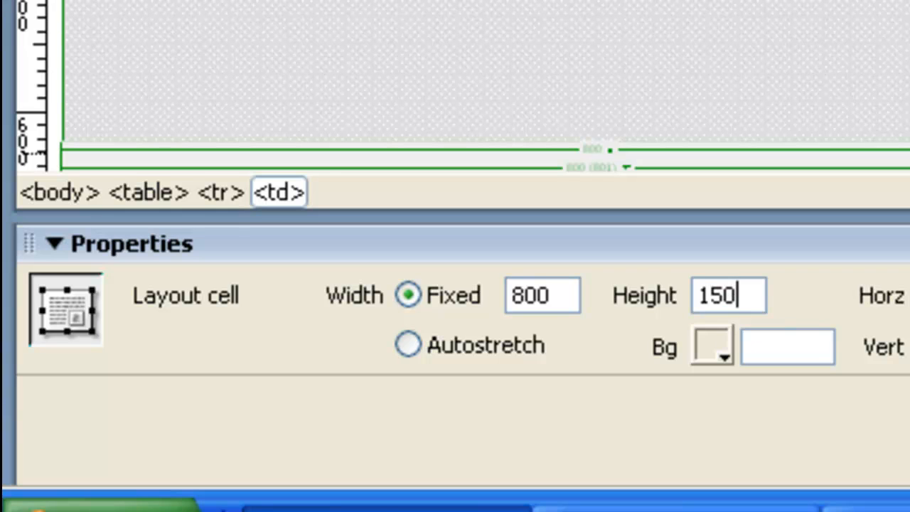
{"action": "left_click", "coordinate": [313, 303]}
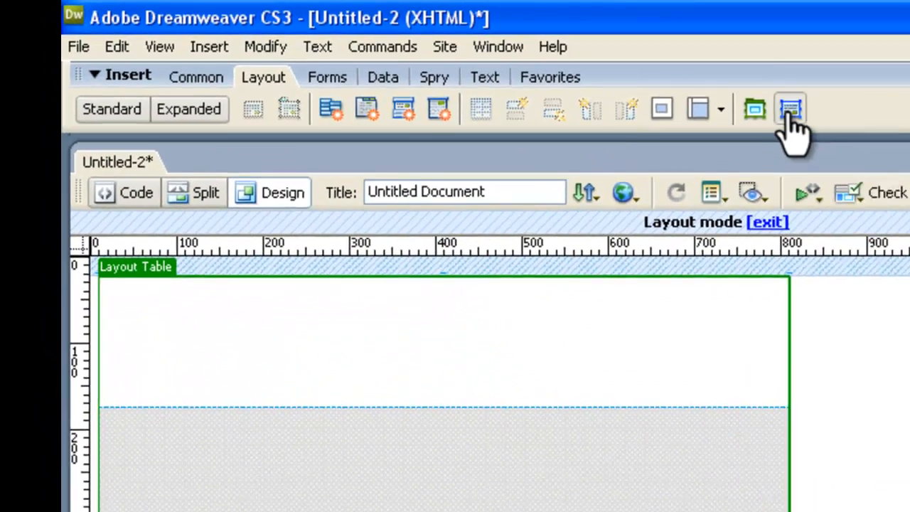
Draw a 450-pixel-high layout cell down the table's left side below the header cell and set its width to 200 pixels.
{"action": "left_click", "coordinate": [859, 119]}
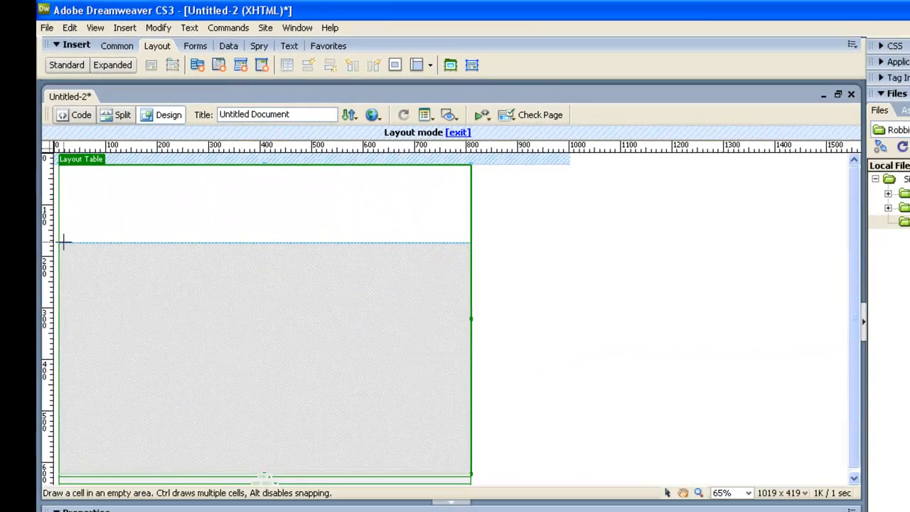
{"action": "mouse_move", "coordinate": [72, 242]}
{"action": "left_mouse_down"}
{"action": "mouse_move", "coordinate": [140, 266]}
{"action": "mouse_move", "coordinate": [157, 490]}
{"action": "left_mouse_up"}
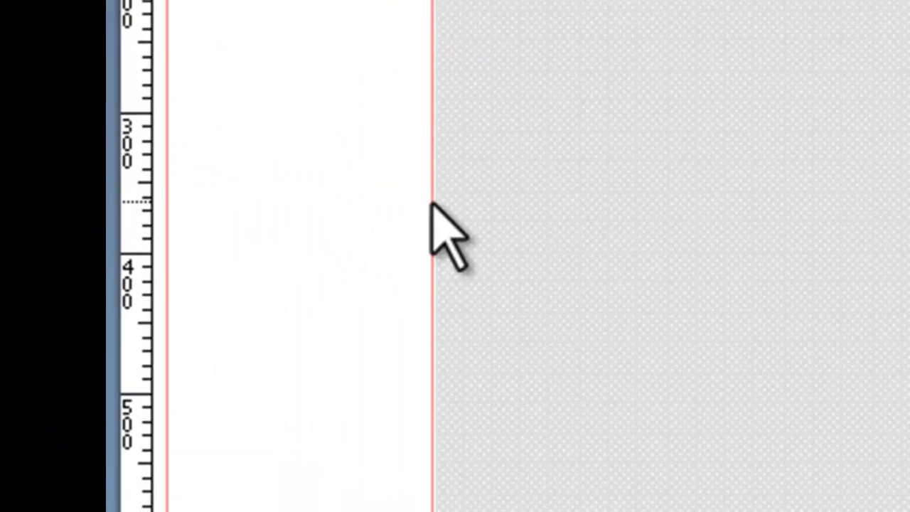
{"action": "left_click", "coordinate": [159, 341]}
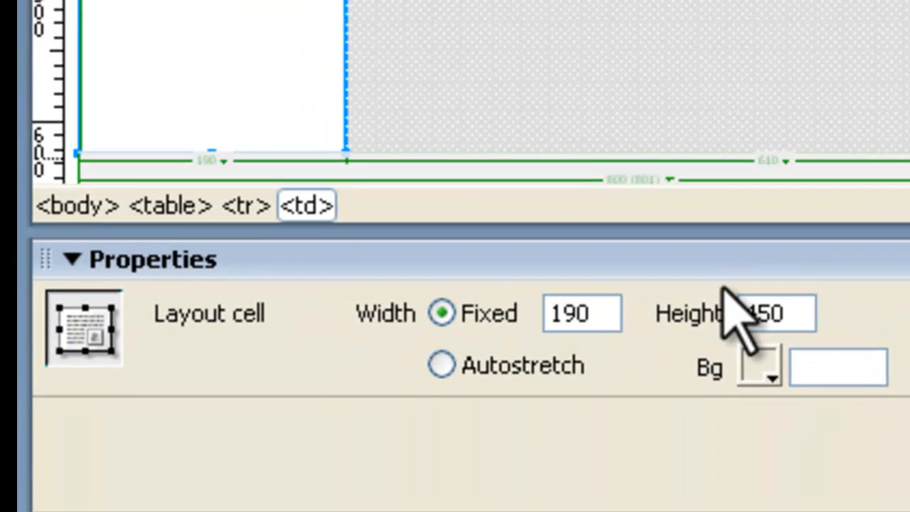
{"action": "key", "text": "BackSpace"}
{"action": "key", "text": "BackSpace"}
{"action": "key", "text": "BackSpace"}
{"action": "type", "text": "2"}
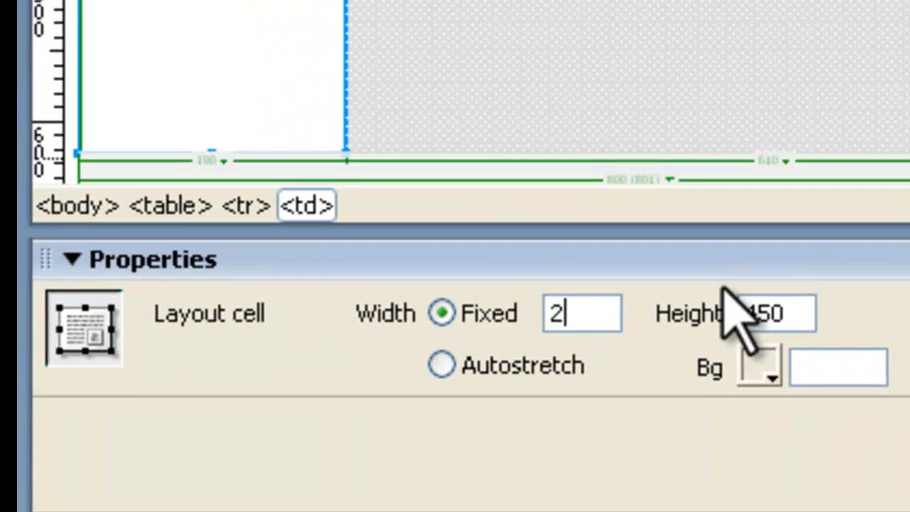
{"action": "type", "text": "00"}
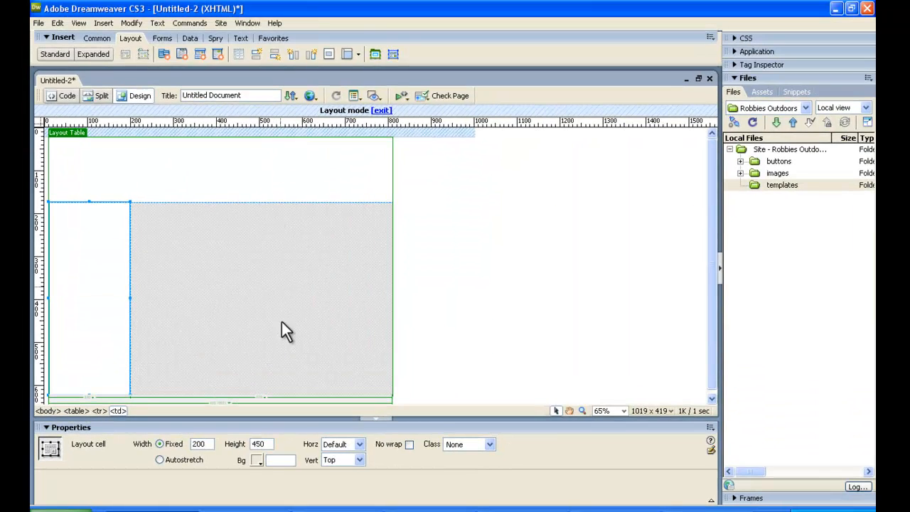
{"action": "left_click", "coordinate": [249, 267]}
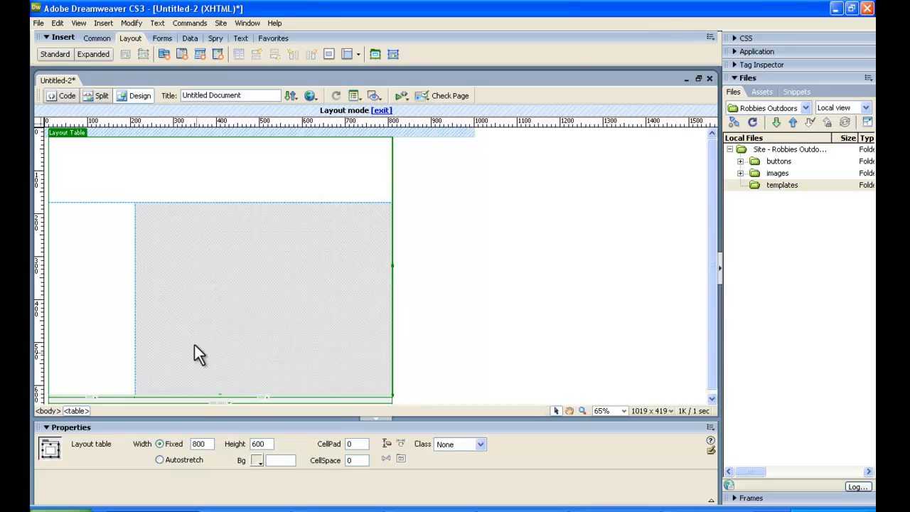
Draw a layout cell filling the remaining area of the table, below the header cell and beside the 200-pixel side cell.
{"action": "left_click", "coordinate": [395, 57]}
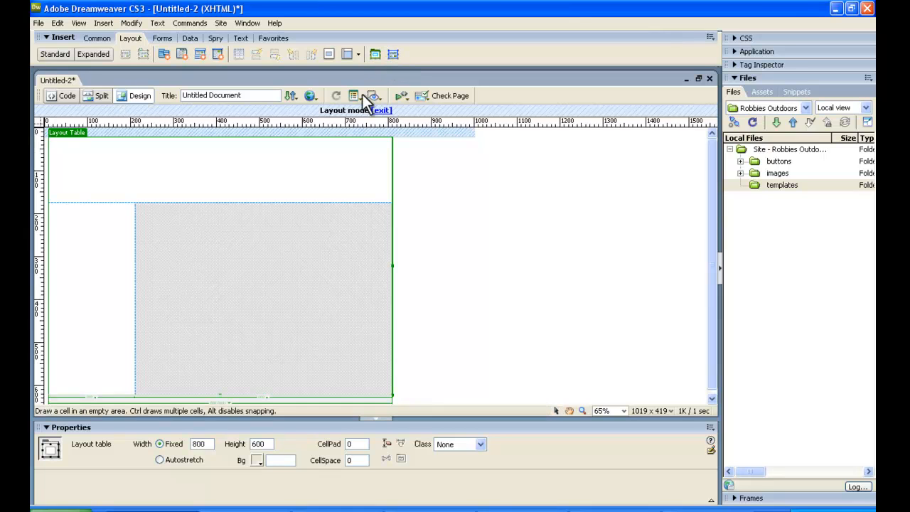
{"action": "mouse_move", "coordinate": [138, 205]}
{"action": "left_mouse_down"}
{"action": "mouse_move", "coordinate": [315, 227]}
{"action": "mouse_move", "coordinate": [414, 336]}
{"action": "mouse_move", "coordinate": [416, 399]}
{"action": "left_mouse_up"}
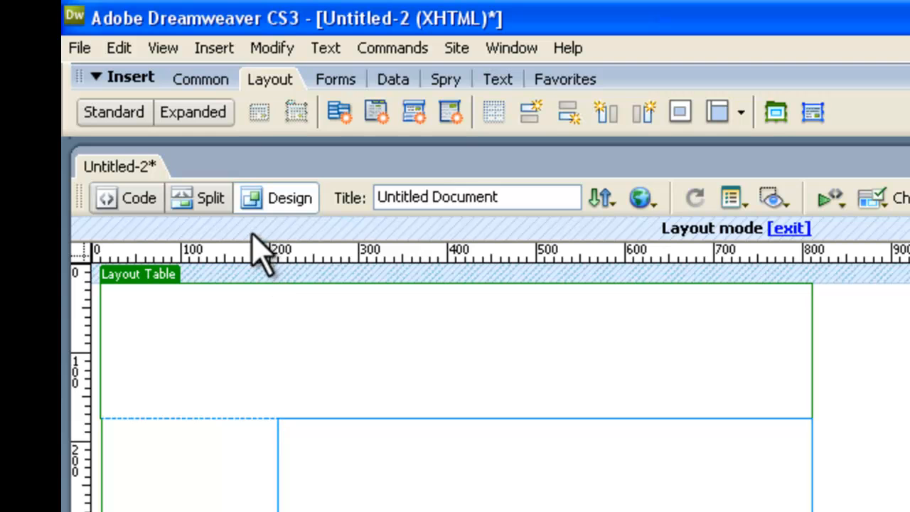
Insert a template editable region with the default name in the large content cell, accepting the document's conversion to a template.
{"action": "left_click", "coordinate": [201, 79]}
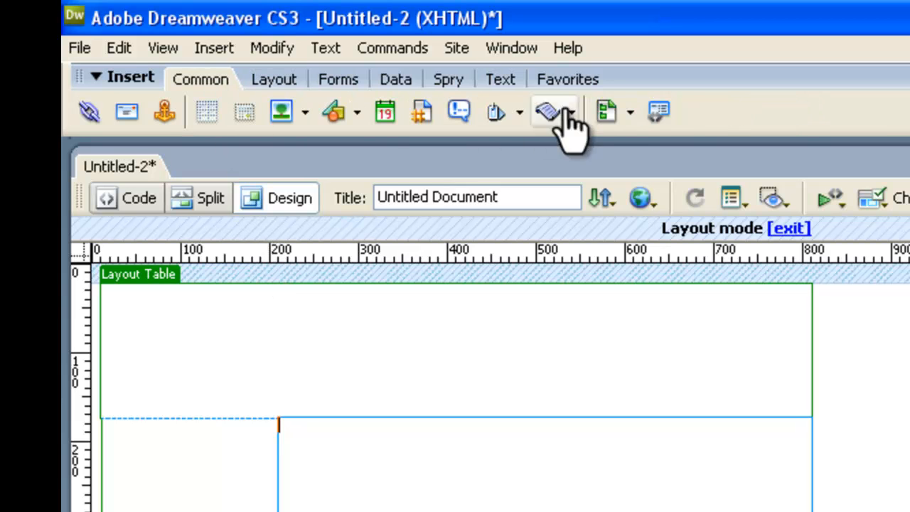
{"action": "left_click", "coordinate": [629, 112]}
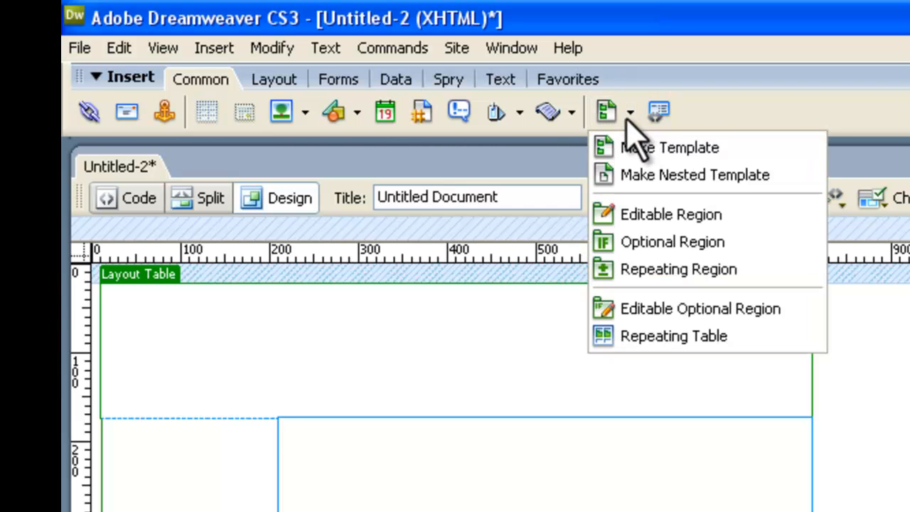
{"action": "left_click", "coordinate": [755, 217]}
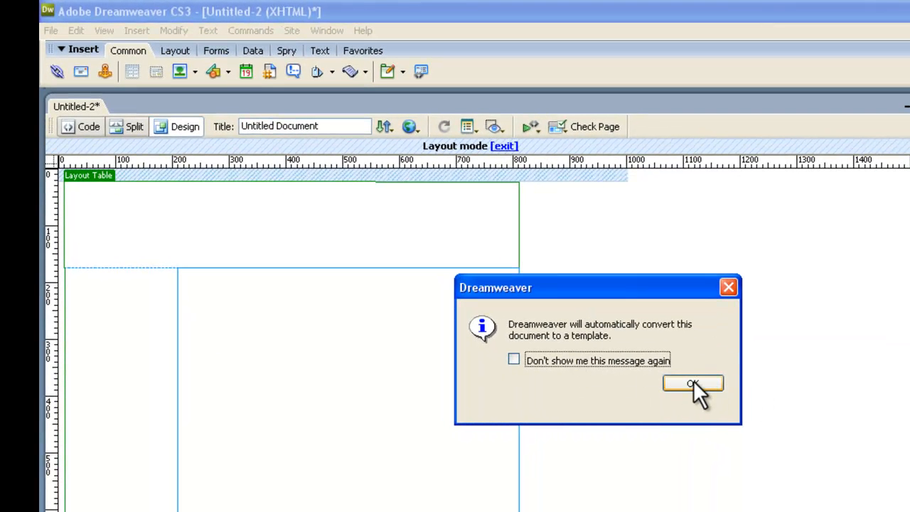
{"action": "left_click", "coordinate": [693, 384]}
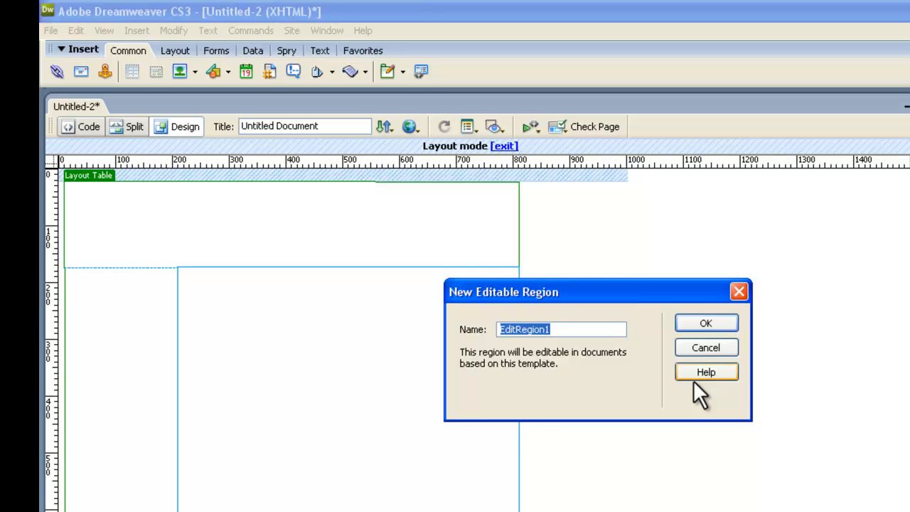
{"action": "left_click", "coordinate": [705, 321]}
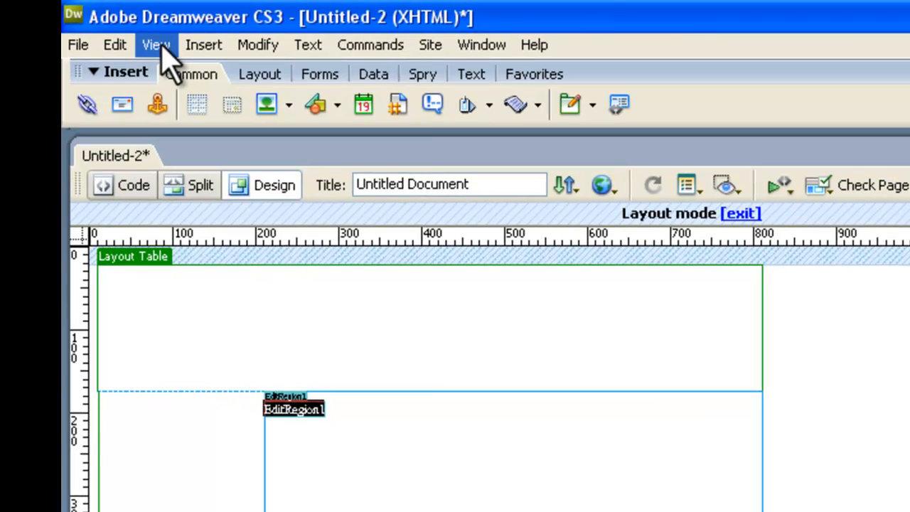
Switch the page's table mode to Standard Mode.
{"action": "left_click", "coordinate": [81, 24]}
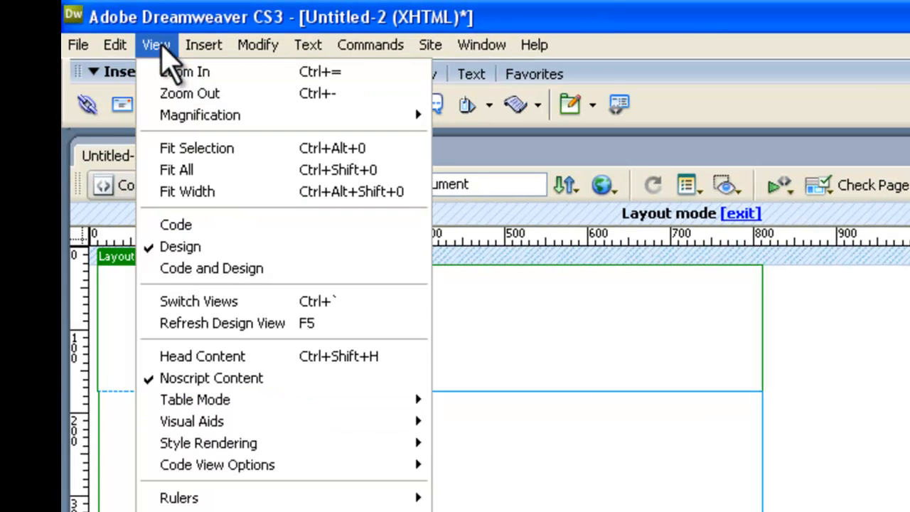
{"action": "mouse_move", "coordinate": [277, 400]}
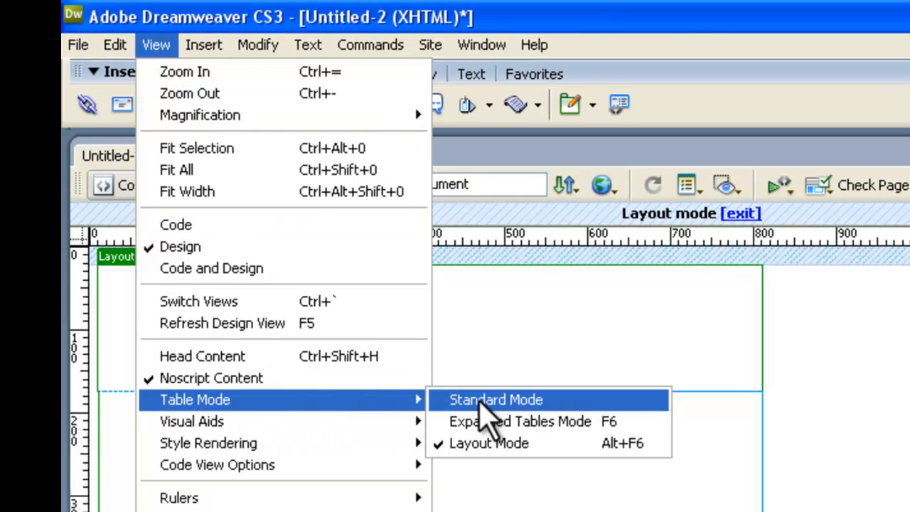
{"action": "left_click", "coordinate": [496, 400]}
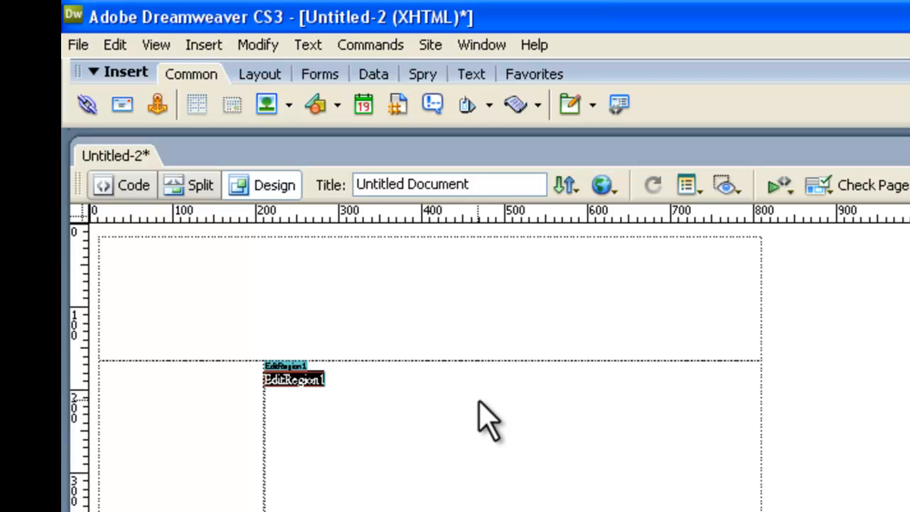
Start inserting an image in the header cell and browse to the images folder inside Robbies_Outdoors.
{"action": "left_click", "coordinate": [125, 266]}
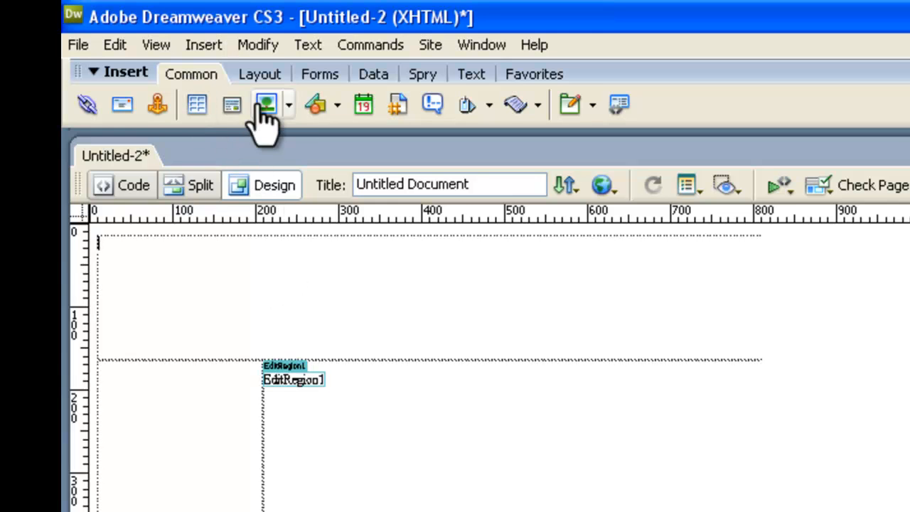
{"action": "left_click", "coordinate": [207, 47]}
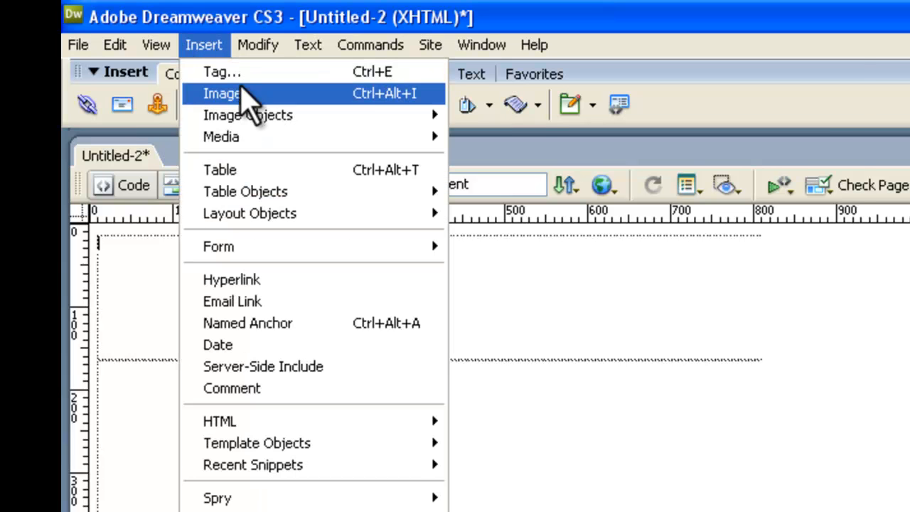
{"action": "left_click", "coordinate": [240, 91]}
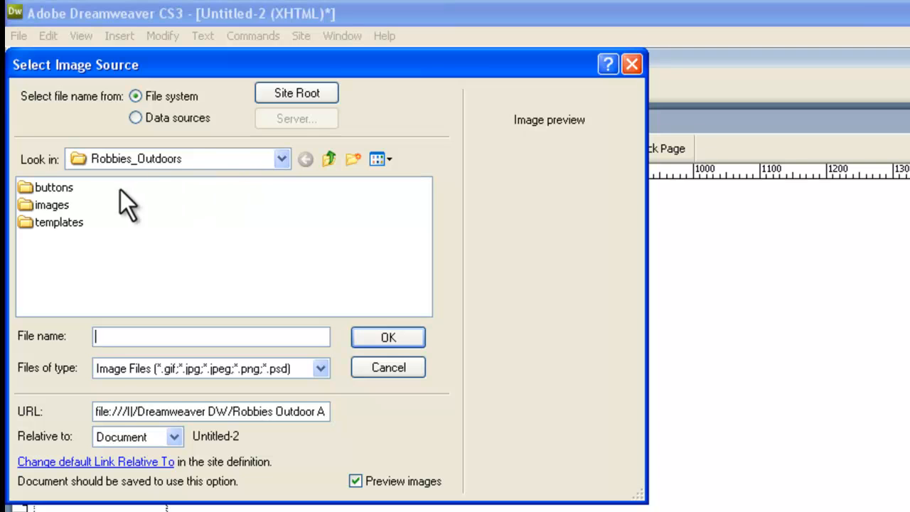
{"action": "left_click", "coordinate": [280, 159]}
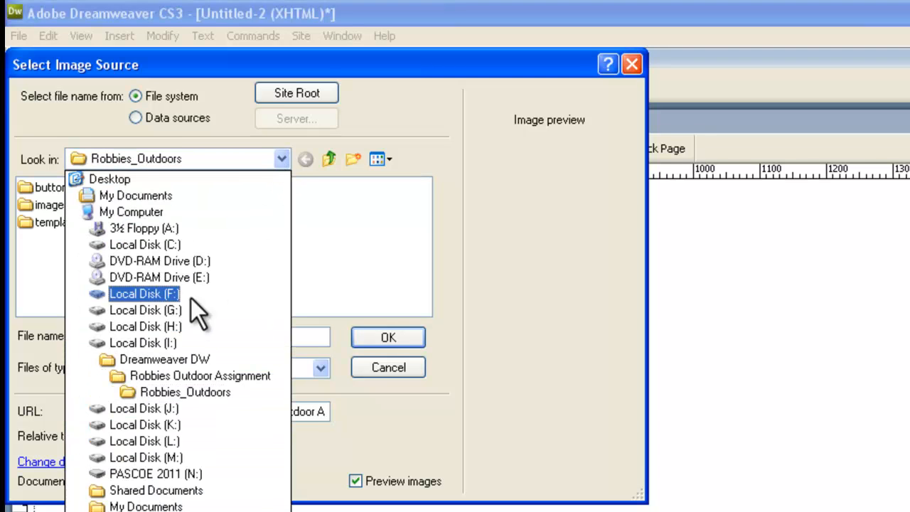
{"action": "left_click", "coordinate": [180, 385]}
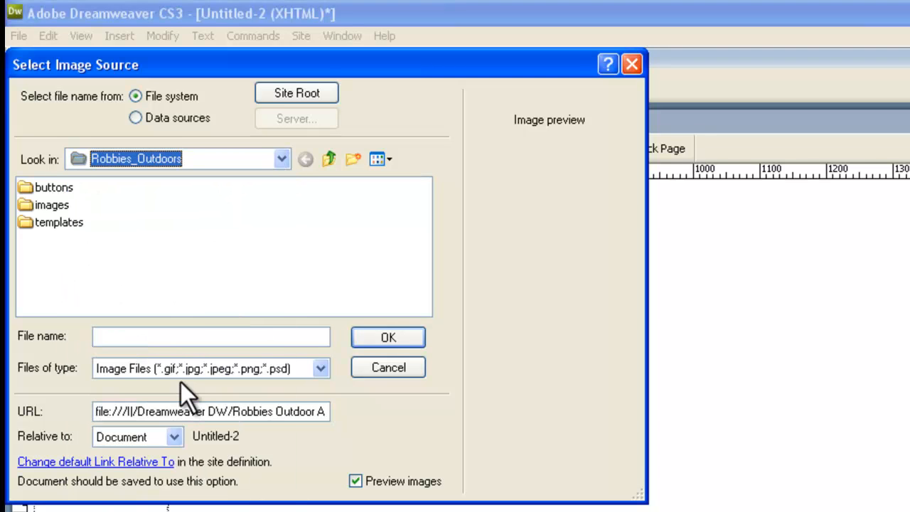
{"action": "double_click", "coordinate": [61, 209]}
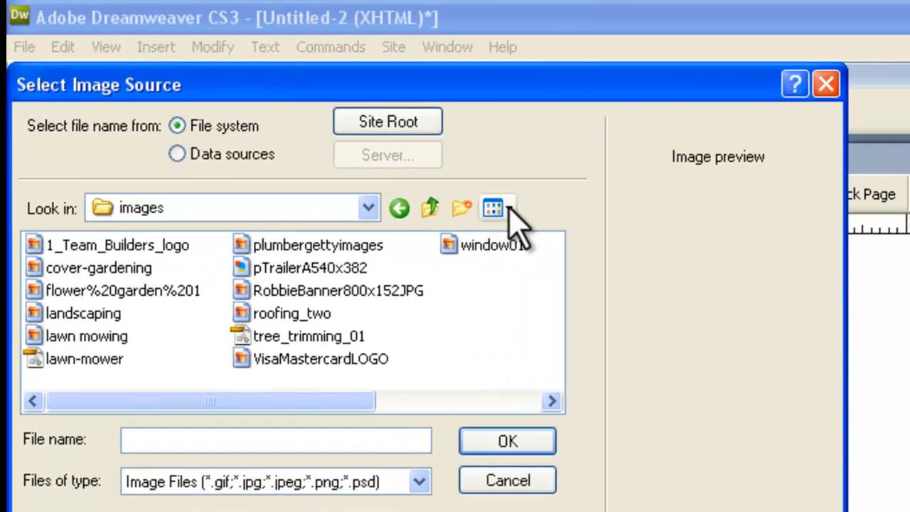
Show the files as thumbnails and insert RobbieBanner800x152JPG in the header cell with the alternate text "Banner".
{"action": "left_click", "coordinate": [388, 158]}
{"action": "left_click", "coordinate": [391, 176]}
{"action": "left_click_drag", "start_coordinate": [568, 286], "coordinate": [563, 335]}
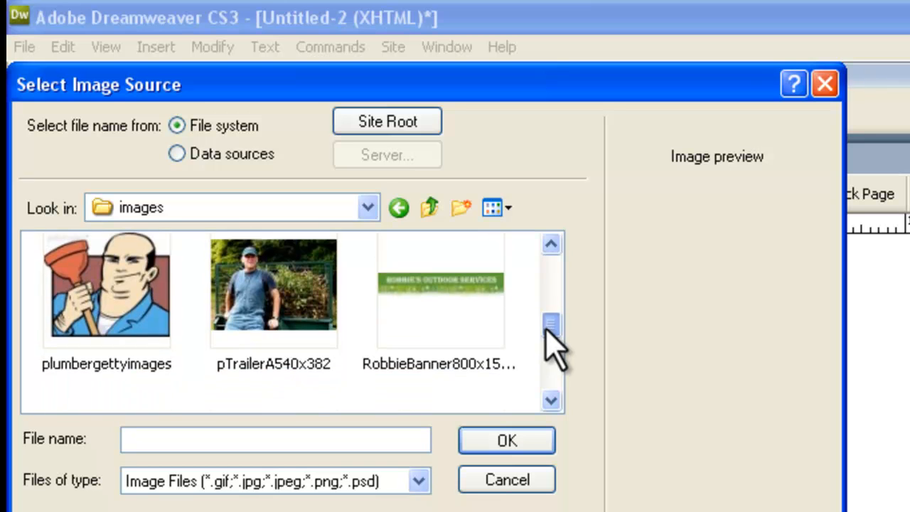
{"action": "left_click", "coordinate": [432, 285]}
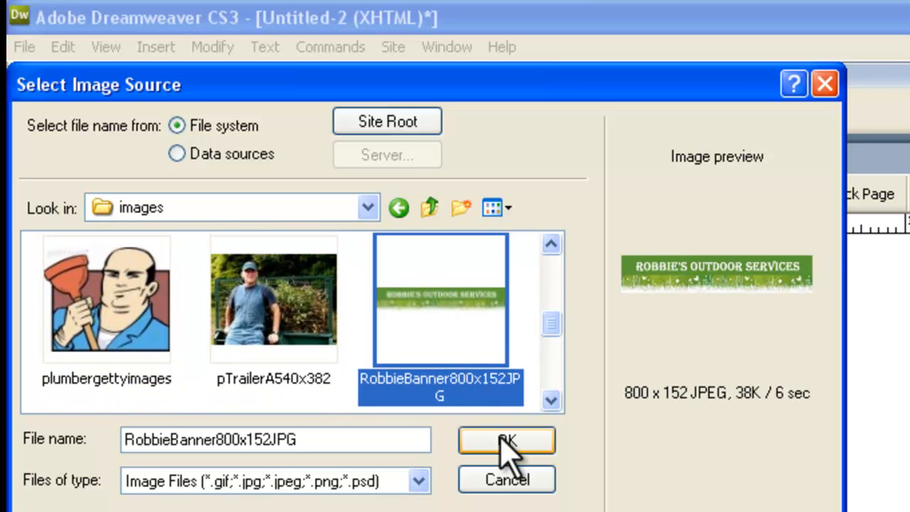
{"action": "left_click", "coordinate": [499, 436]}
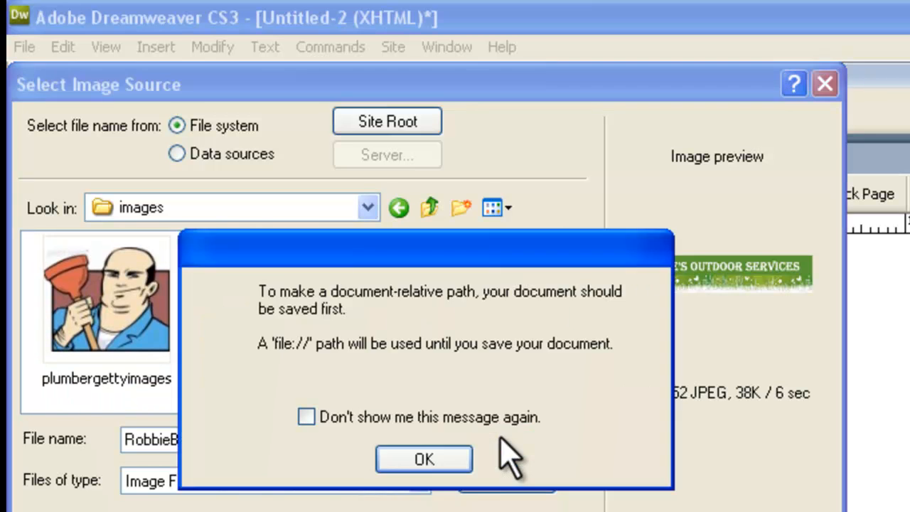
{"action": "left_click", "coordinate": [427, 458]}
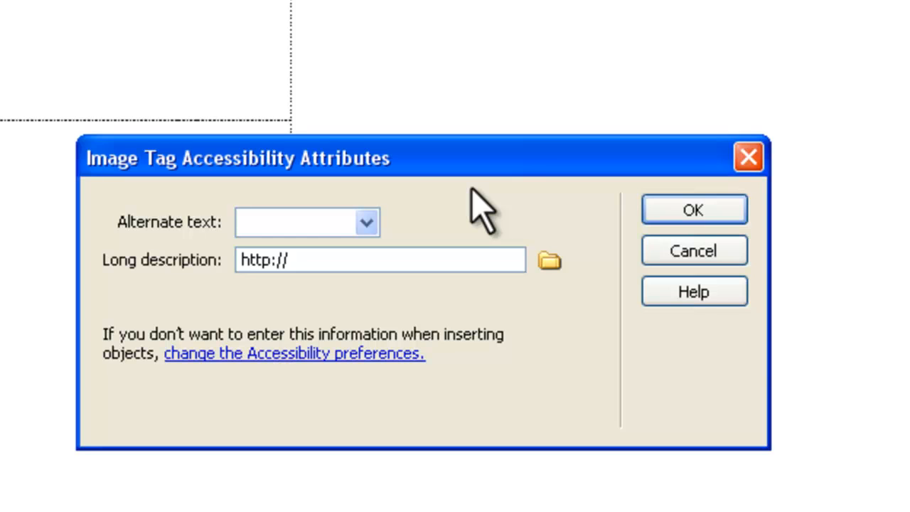
{"action": "type", "text": "Banner"}
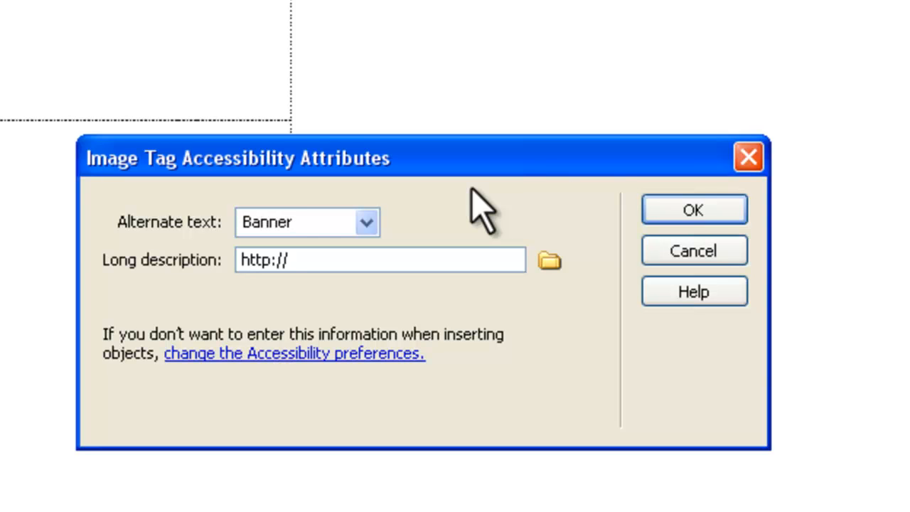
{"action": "left_click", "coordinate": [695, 211]}
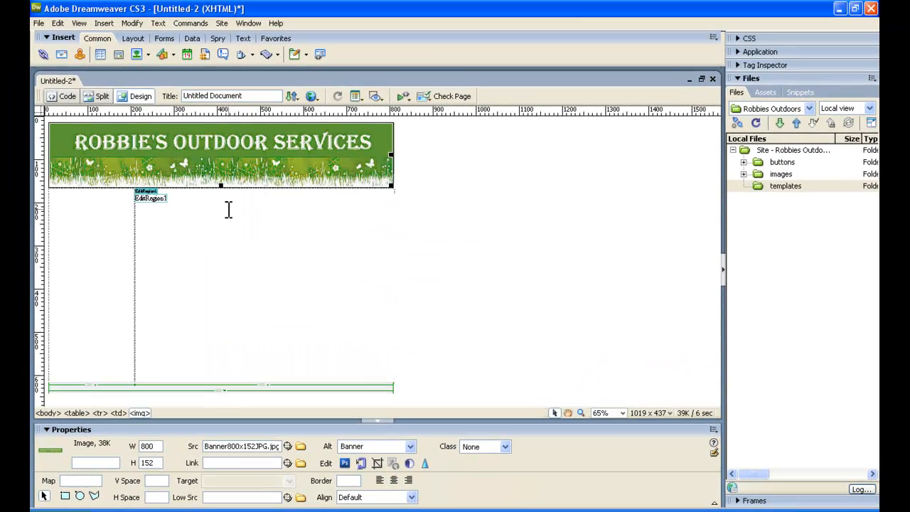
Switch the table mode back to Layout Mode and place the cursor in the navigation cell below the banner.
{"action": "left_click", "coordinate": [108, 229]}
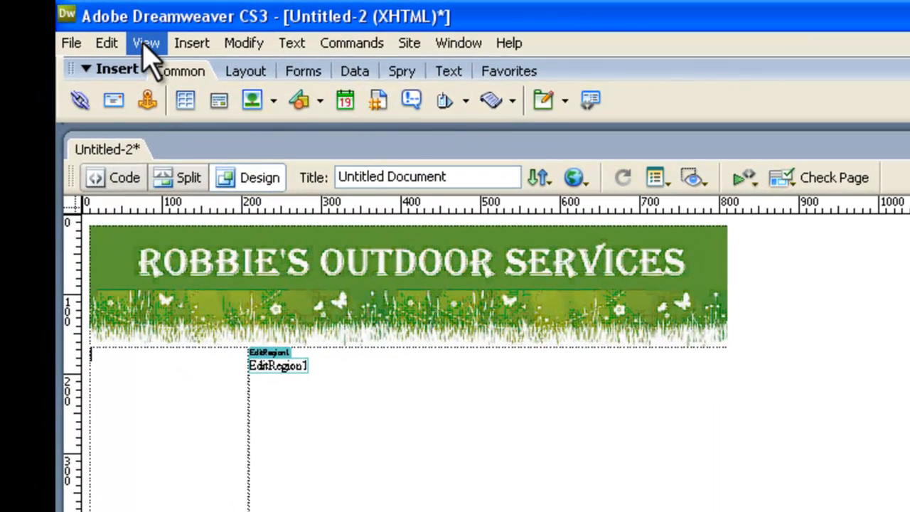
{"action": "left_click", "coordinate": [79, 23]}
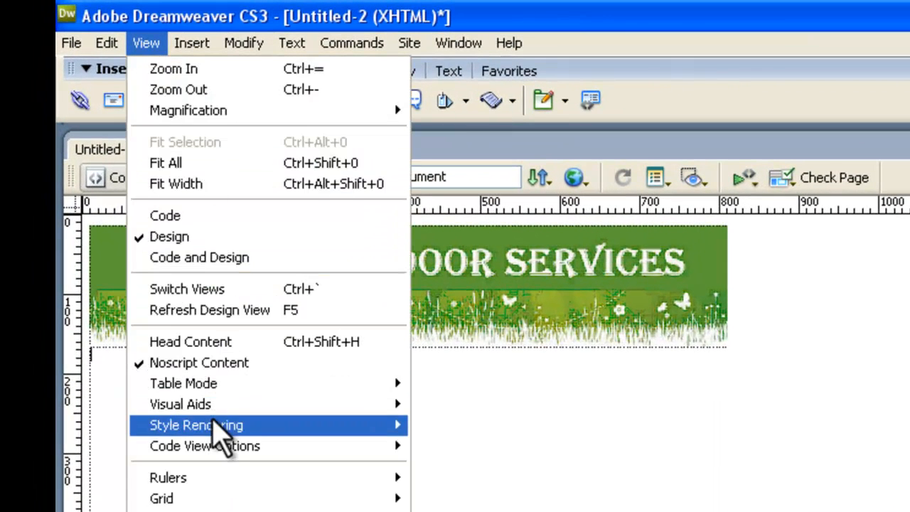
{"action": "mouse_move", "coordinate": [371, 384]}
{"action": "left_click", "coordinate": [466, 425]}
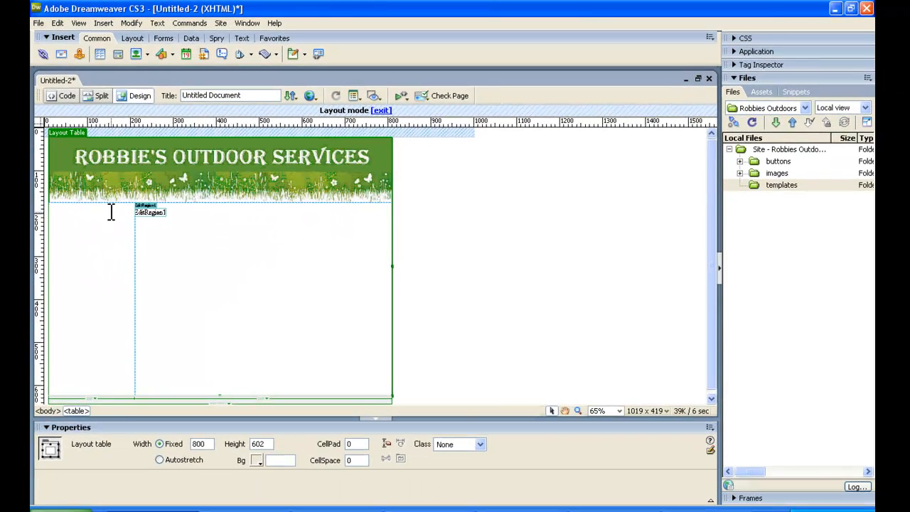
{"action": "left_click", "coordinate": [111, 212]}
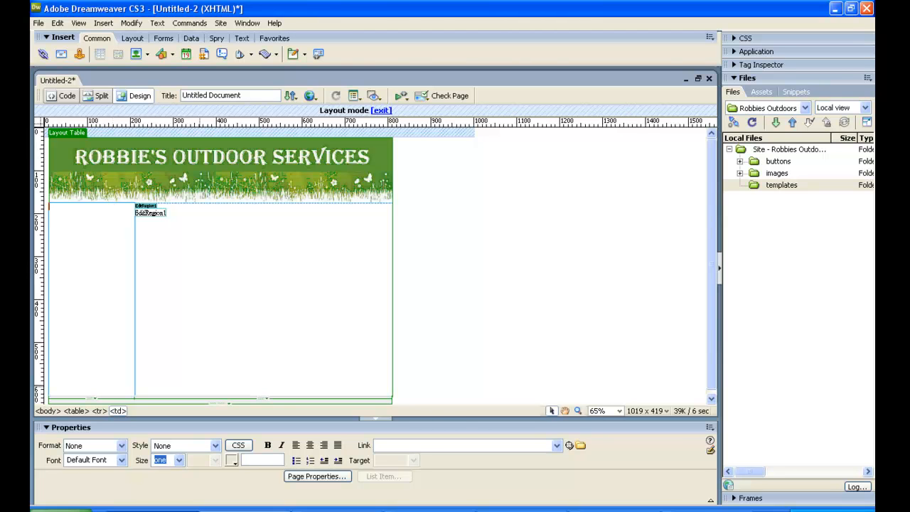
Examine the finished Robbie's Outdoor home page in Firefox for its navigation column colour, and return to Dreamweaver.
{"action": "key", "text": "F12"}
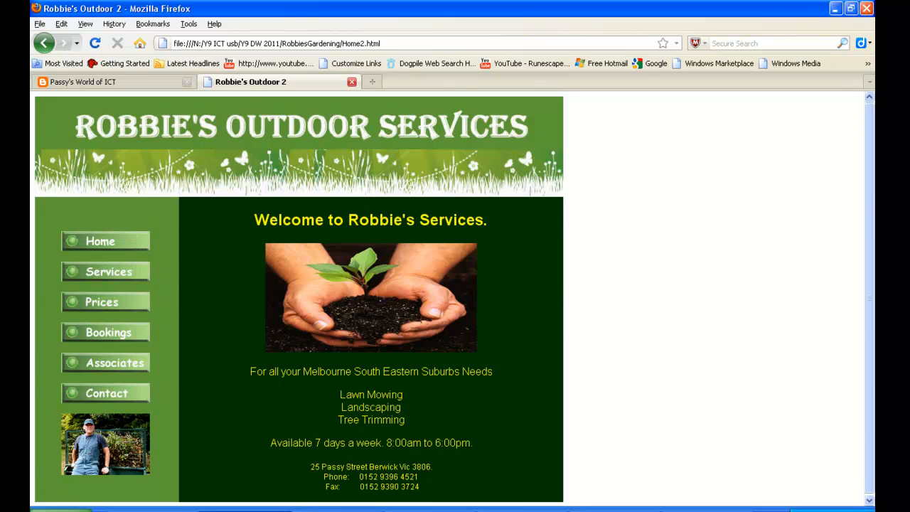
{"action": "left_click", "coordinate": [153, 510]}
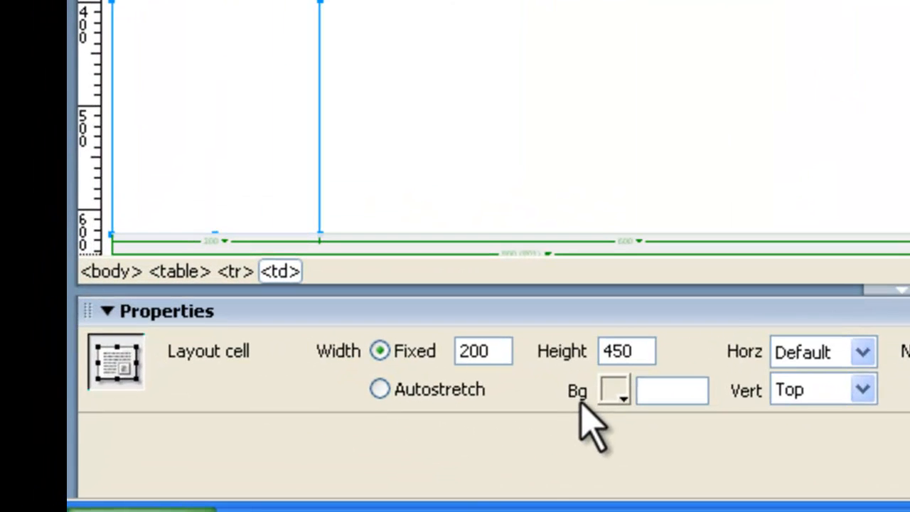
Try different greens sampled from the banner's grass area, starting with #51933C, as the 200-pixel navigation cell's background.
{"action": "left_click", "coordinate": [622, 397]}
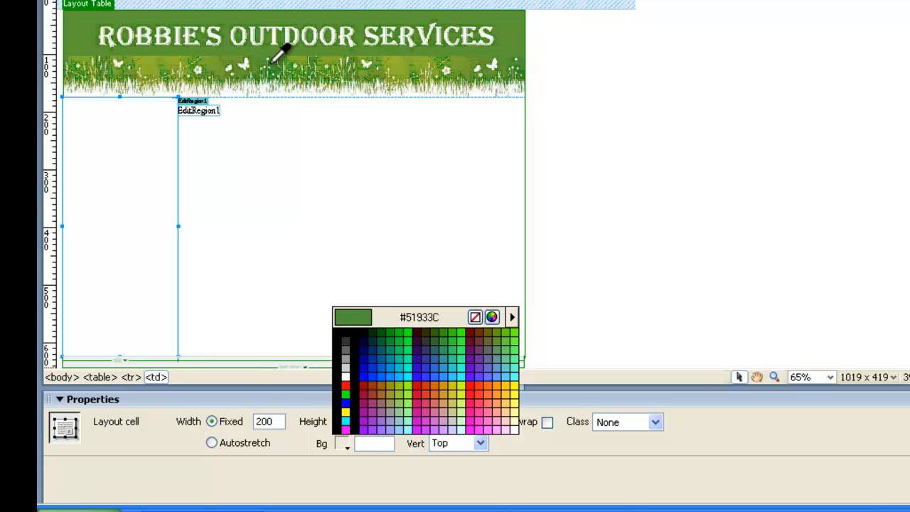
{"action": "left_click", "coordinate": [276, 60]}
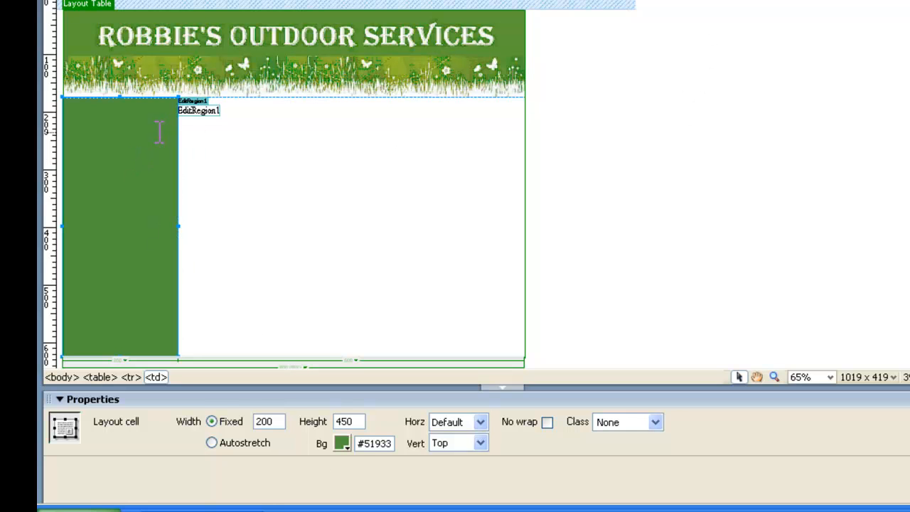
{"action": "left_click", "coordinate": [343, 442]}
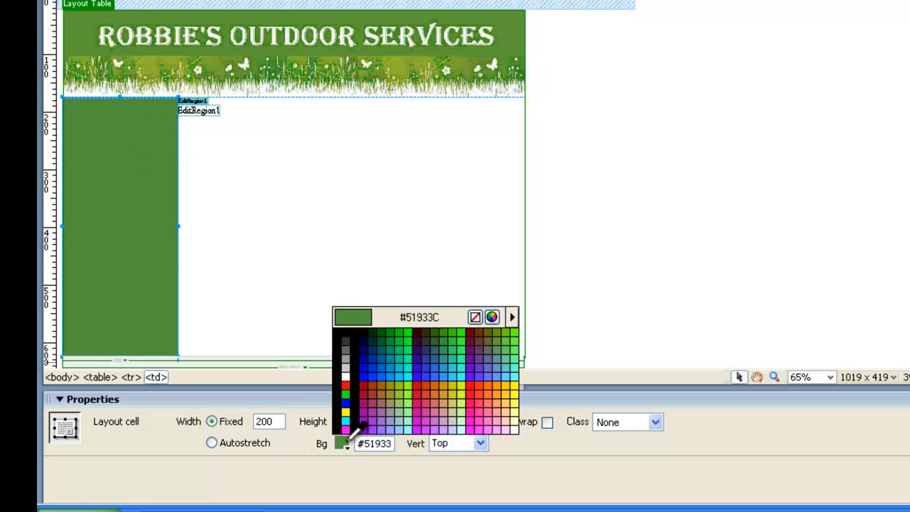
{"action": "left_click", "coordinate": [305, 58]}
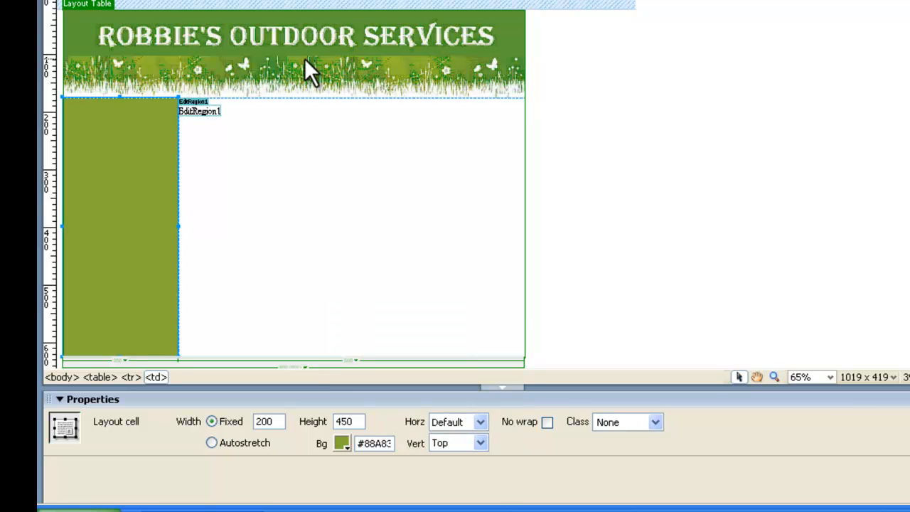
{"action": "left_click", "coordinate": [341, 441]}
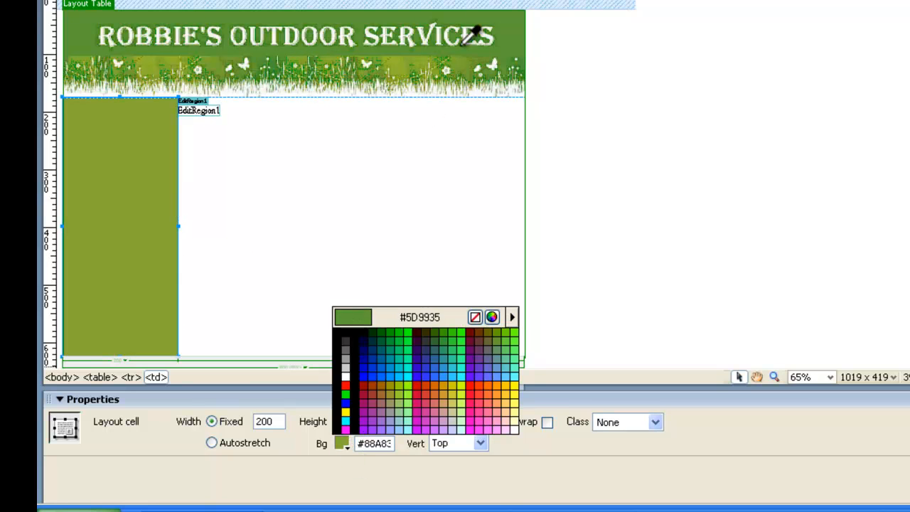
{"action": "left_click", "coordinate": [441, 61]}
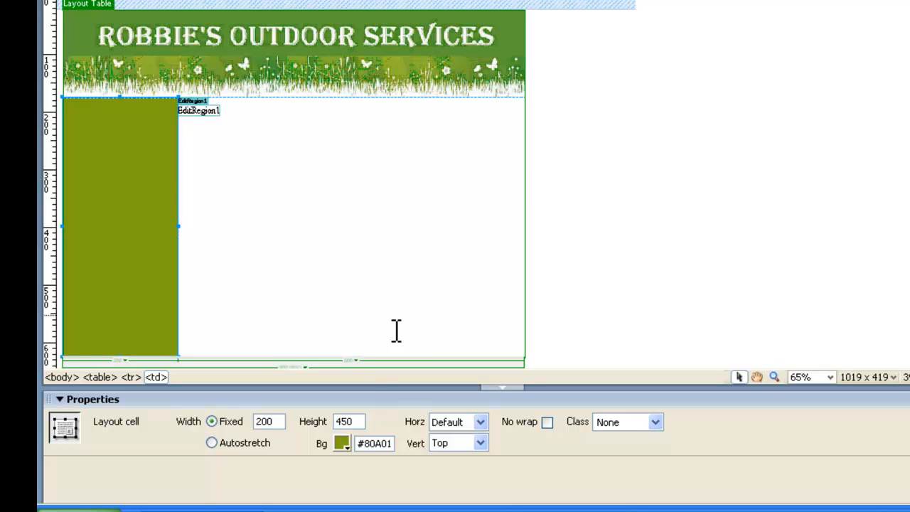
Set the navigation cell's background to the solid green sampled from the banner's lettering area.
{"action": "left_click", "coordinate": [342, 443]}
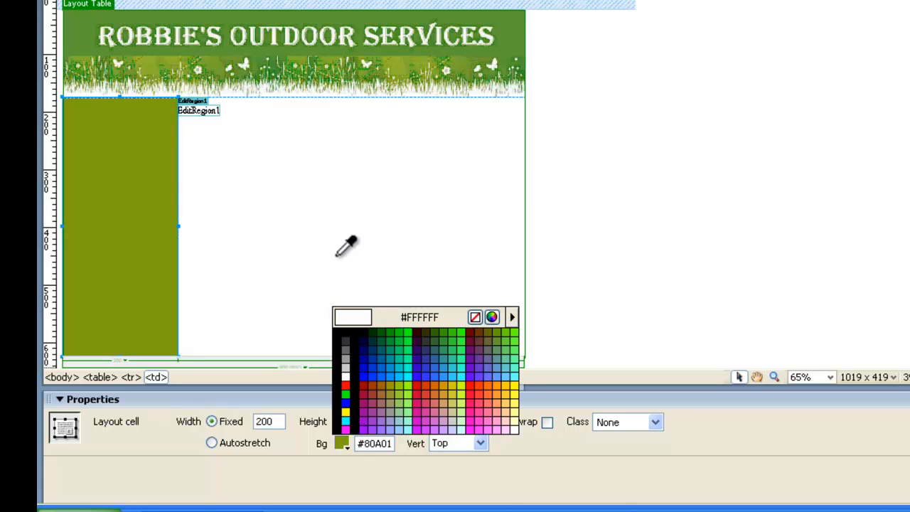
{"action": "left_click", "coordinate": [122, 54]}
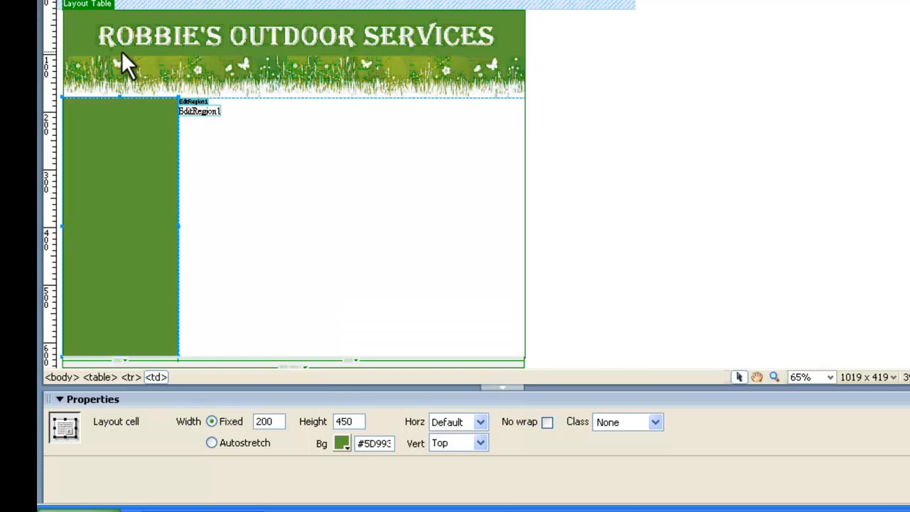
Try #006600 as the 600-pixel content cell's background, and settle on the darker green #003300.
{"action": "left_click", "coordinate": [193, 144]}
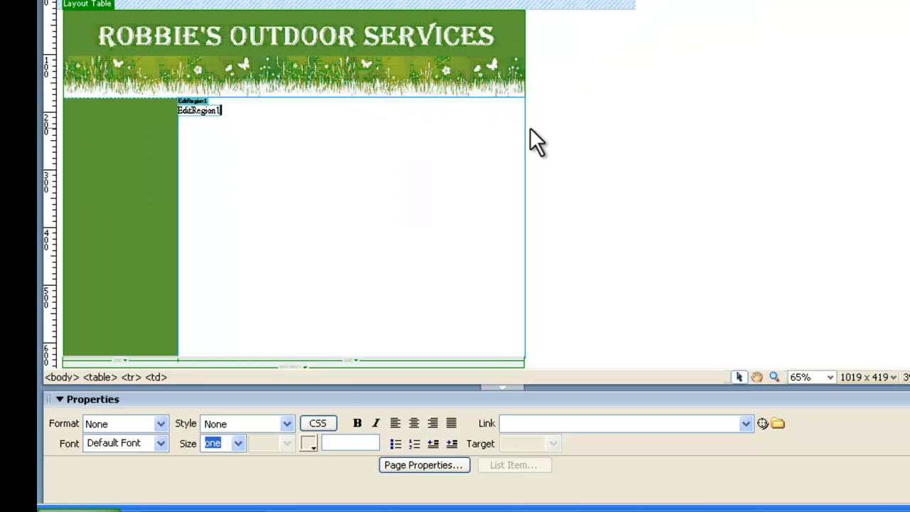
{"action": "left_click", "coordinate": [524, 154]}
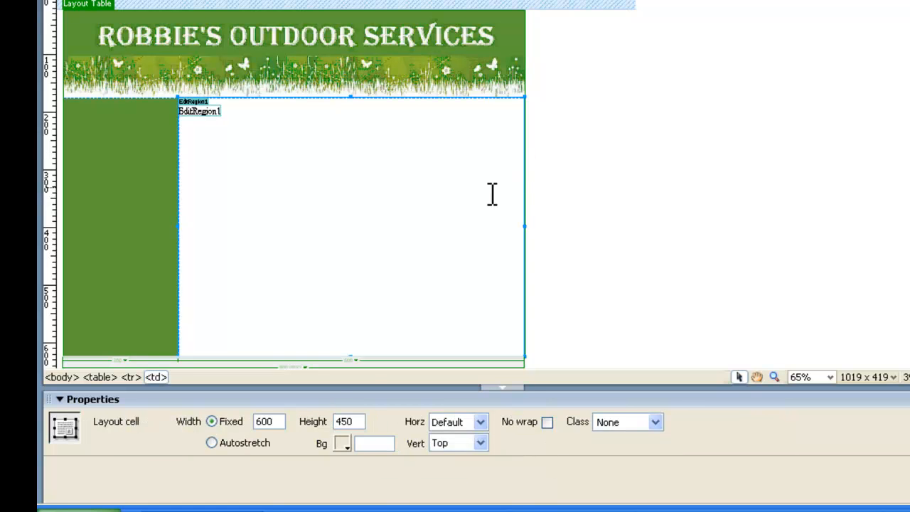
{"action": "left_click", "coordinate": [344, 443]}
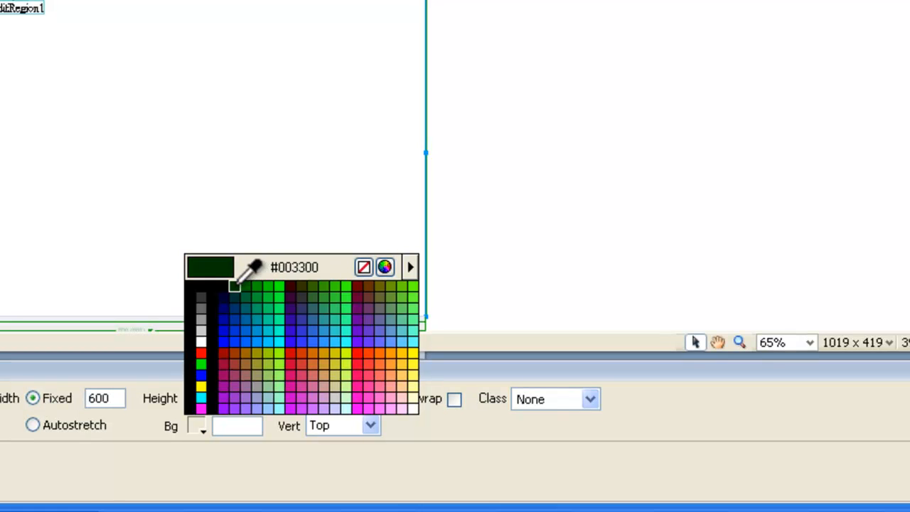
{"action": "left_click", "coordinate": [245, 285]}
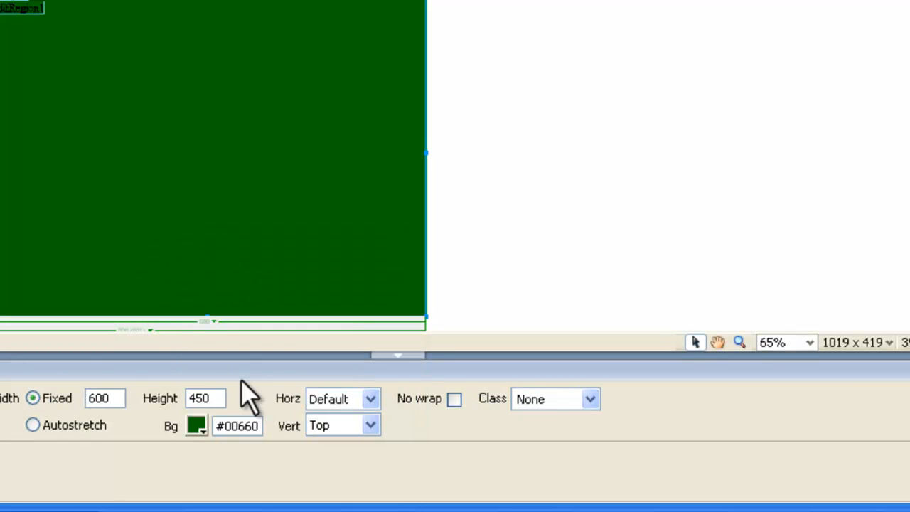
{"action": "left_click", "coordinate": [199, 427]}
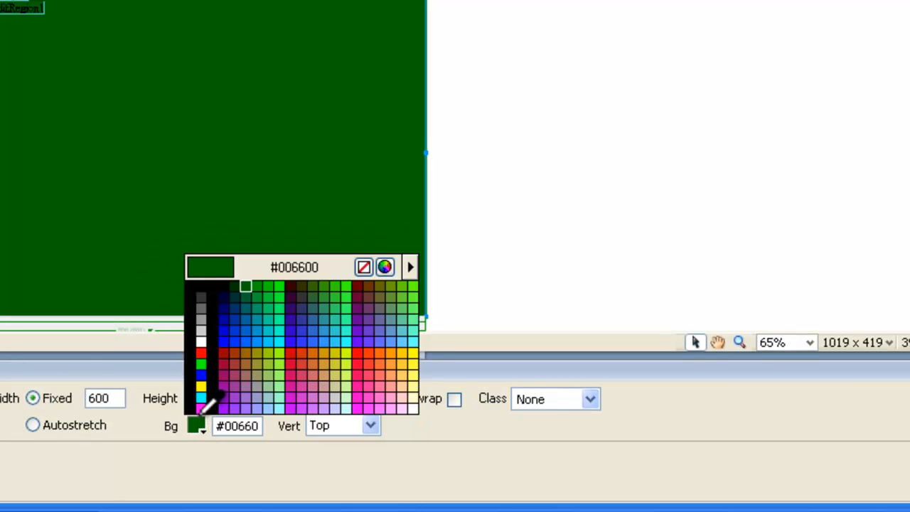
{"action": "left_click", "coordinate": [240, 285]}
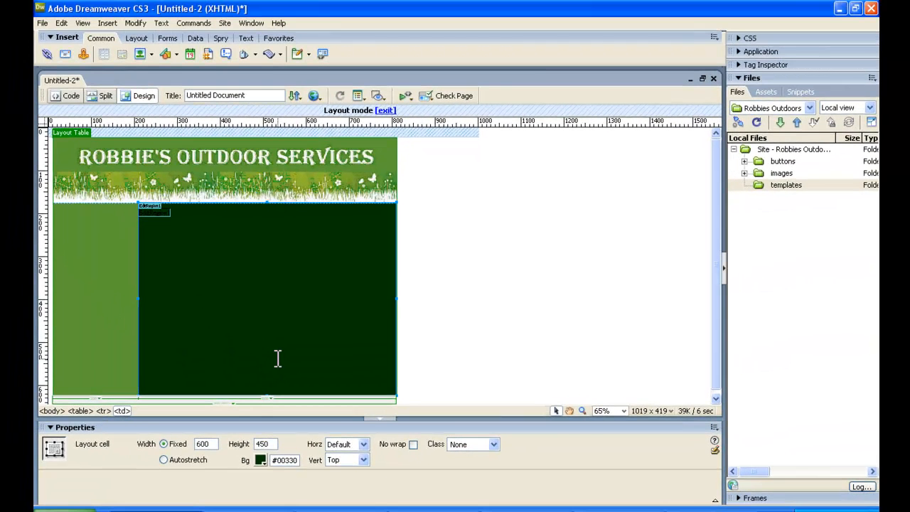
{"action": "left_click", "coordinate": [184, 248]}
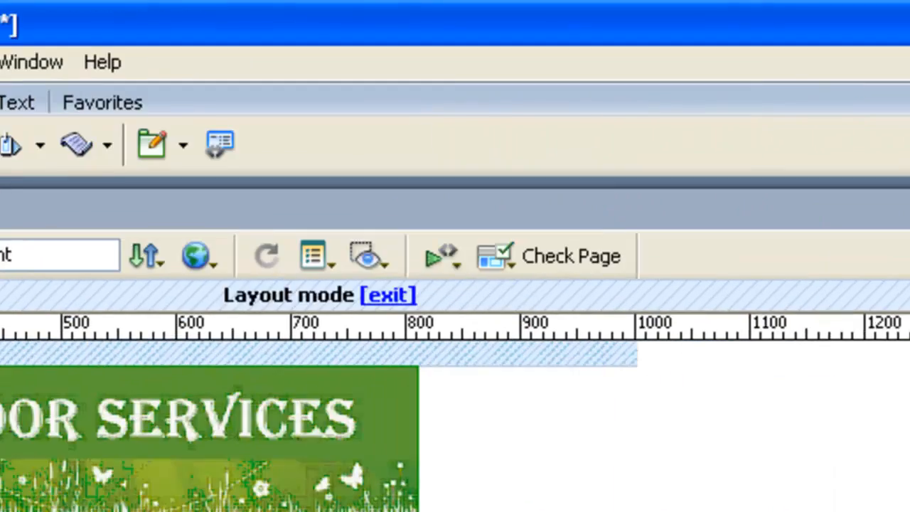
Start saving the page under a new name in the site's templates folder, with Template Files (*.dwt) as the file type.
{"action": "left_click", "coordinate": [158, 64]}
{"action": "left_click", "coordinate": [260, 371]}
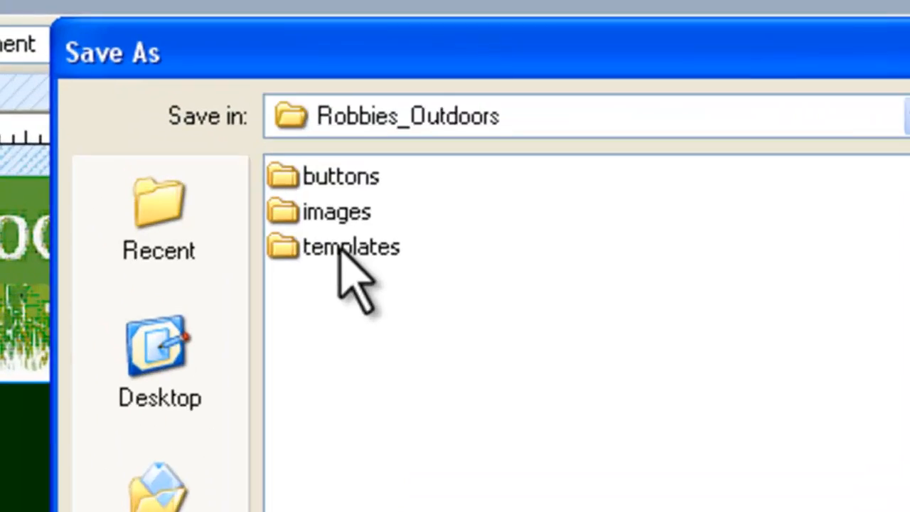
{"action": "double_click", "coordinate": [183, 134]}
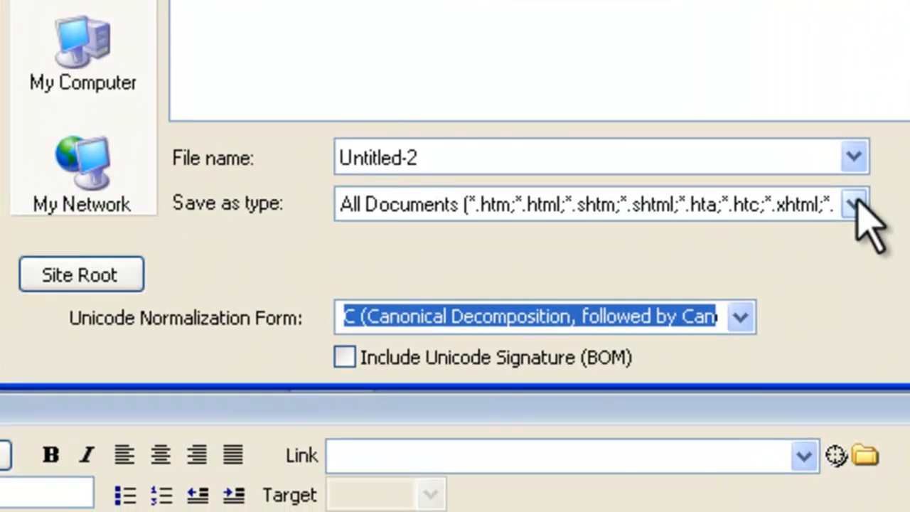
{"action": "left_click", "coordinate": [854, 204]}
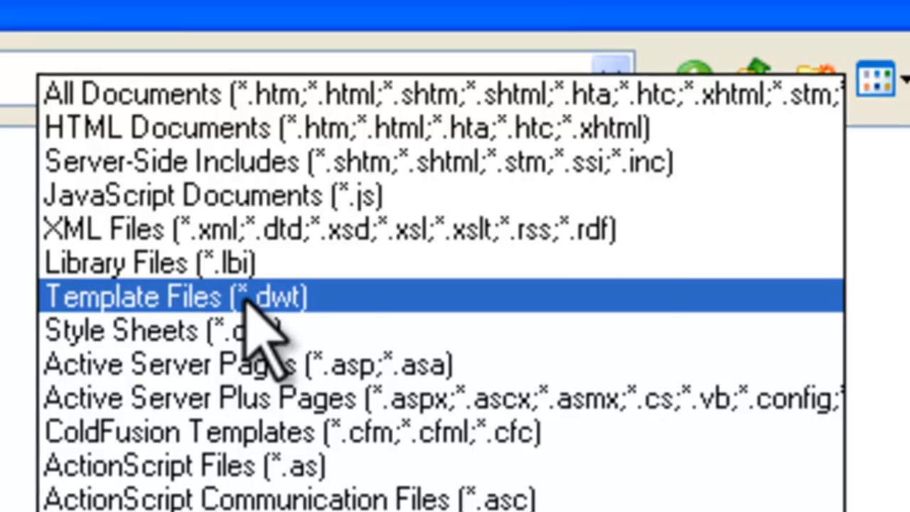
{"action": "left_click", "coordinate": [245, 298]}
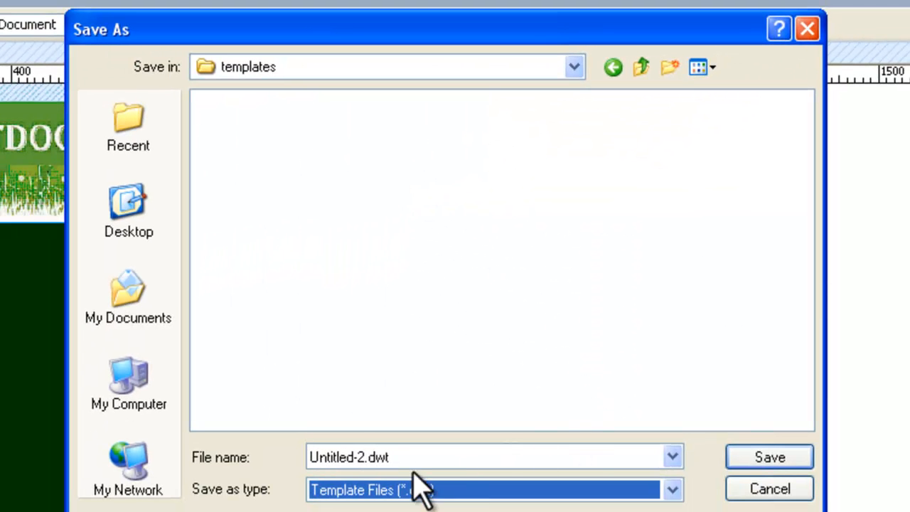
Name the template file RobbieTemplate.dwt and save it.
{"action": "left_click", "coordinate": [364, 457]}
{"action": "left_click", "coordinate": [365, 457]}
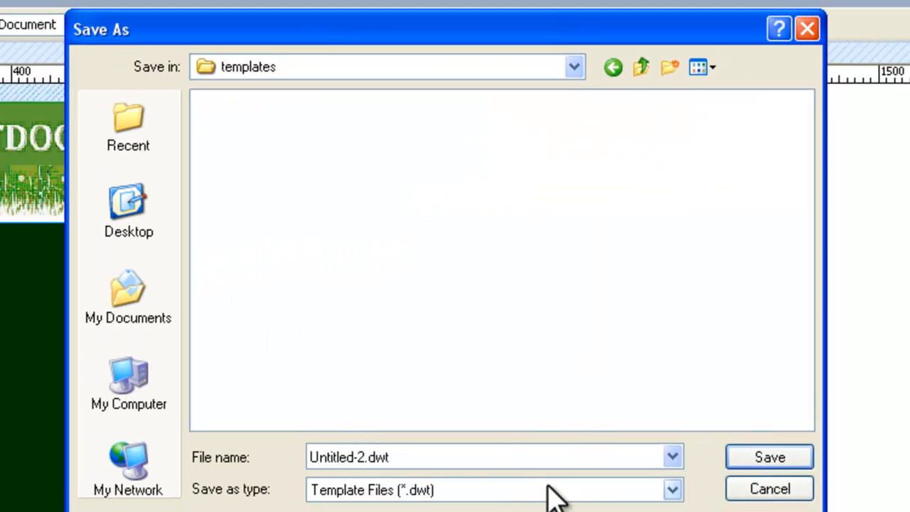
{"action": "key", "text": "BackSpace"}
{"action": "key", "text": "BackSpace"}
{"action": "key", "text": "BackSpace"}
{"action": "key", "text": "BackSpace"}
{"action": "key", "text": "BackSpace"}
{"action": "key", "text": "BackSpace"}
{"action": "key", "text": "BackSpace"}
{"action": "key", "text": "BackSpace"}
{"action": "key", "text": "BackSpace"}
{"action": "key", "text": "BackSpace"}
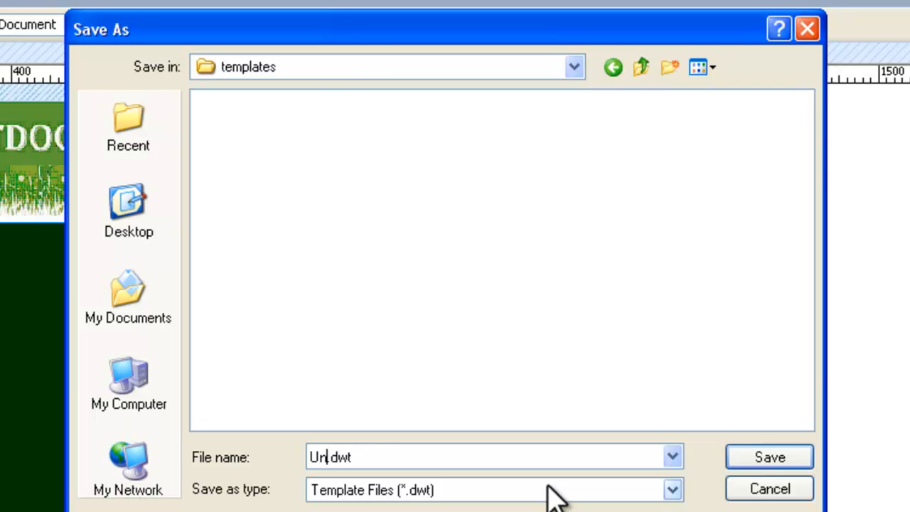
{"action": "type", "text": "Robbie"}
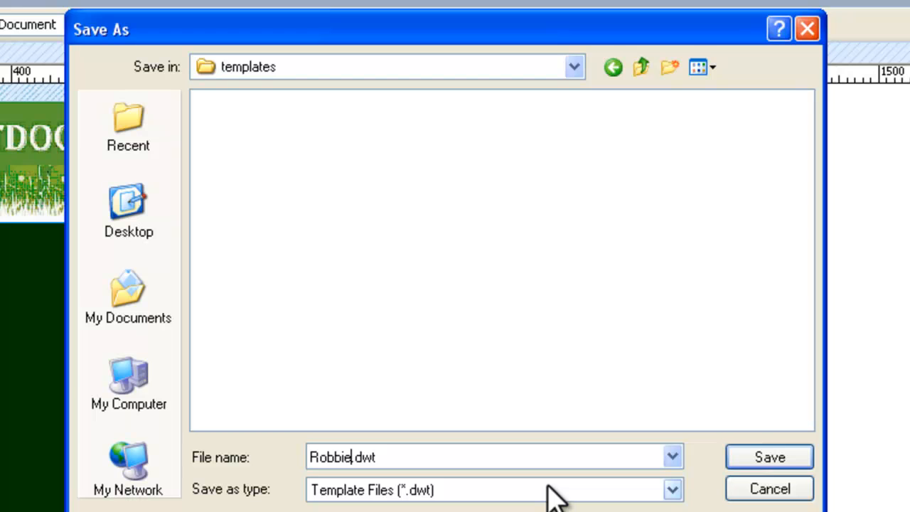
{"action": "type", "text": "Template"}
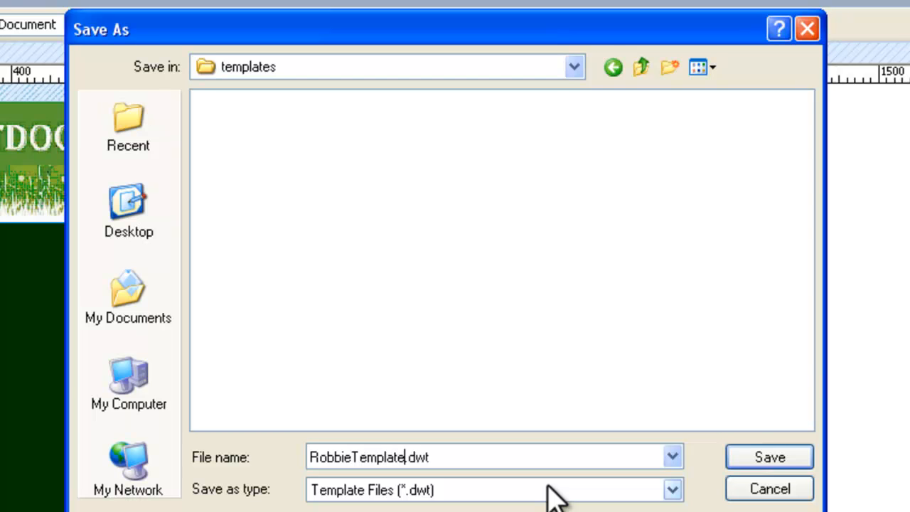
{"action": "left_click", "coordinate": [764, 462]}
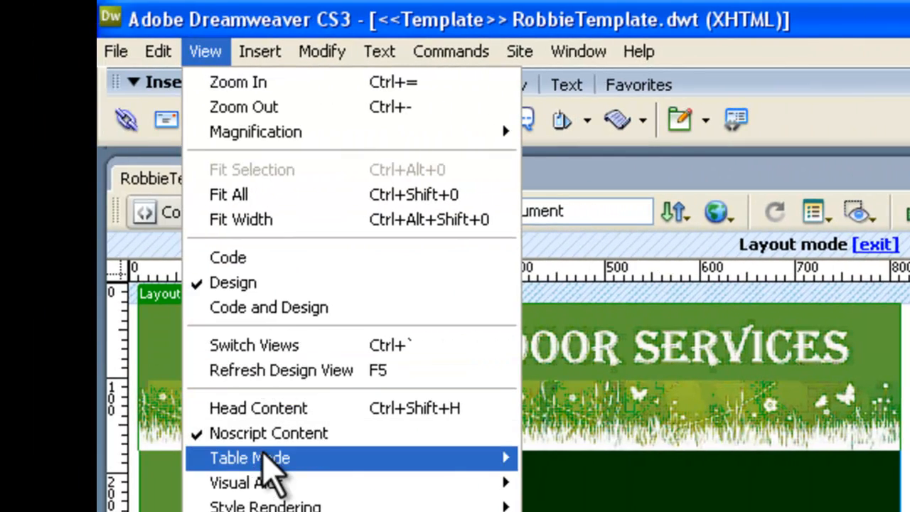
Switch the table mode of the saved template from Layout Mode to Standard Mode.
{"action": "mouse_move", "coordinate": [265, 458]}
{"action": "left_click", "coordinate": [581, 458]}
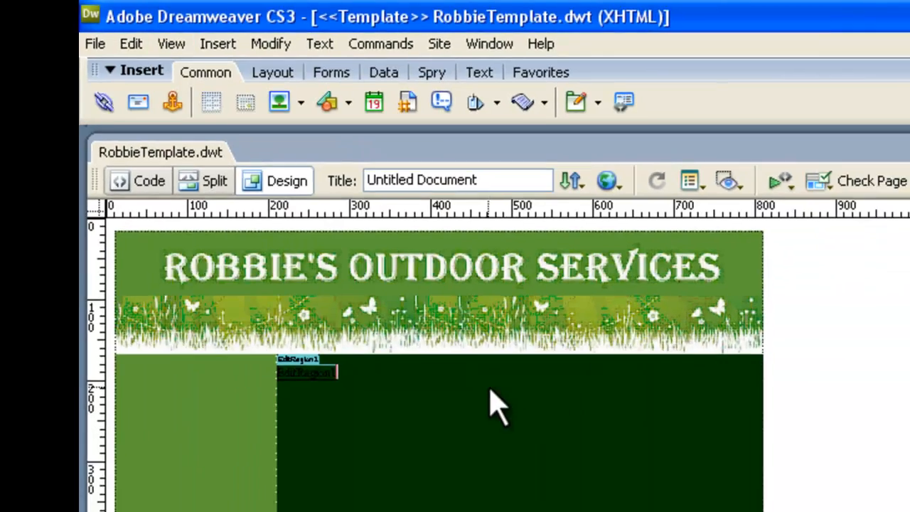